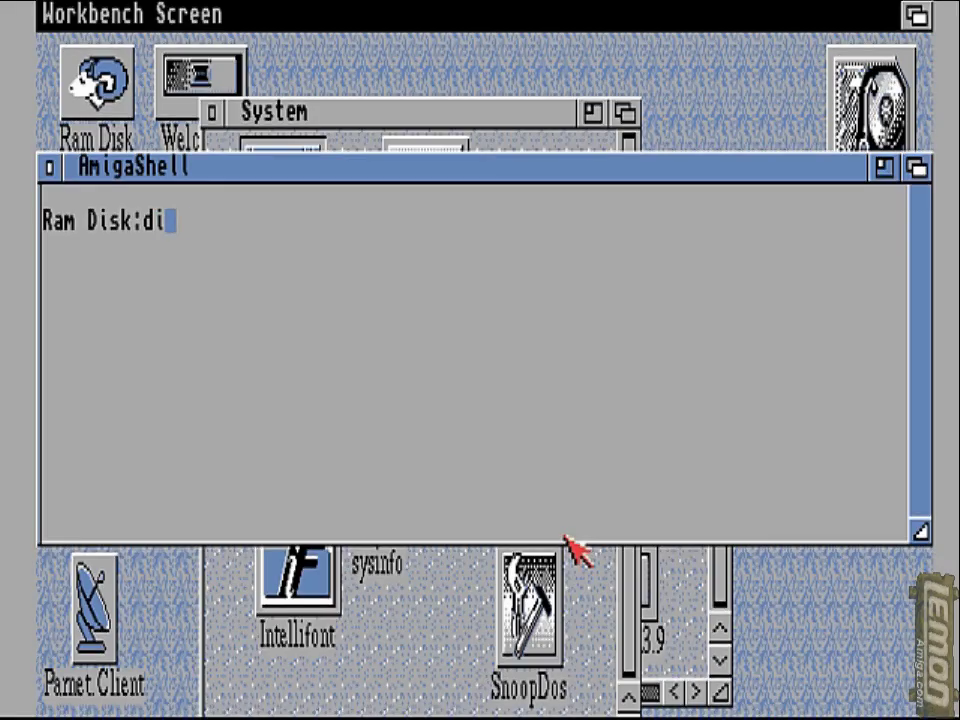
List Ram Disk and dump the Kickstart ROM to ram:kick.rom with transrom.
type("r")
key("Return")
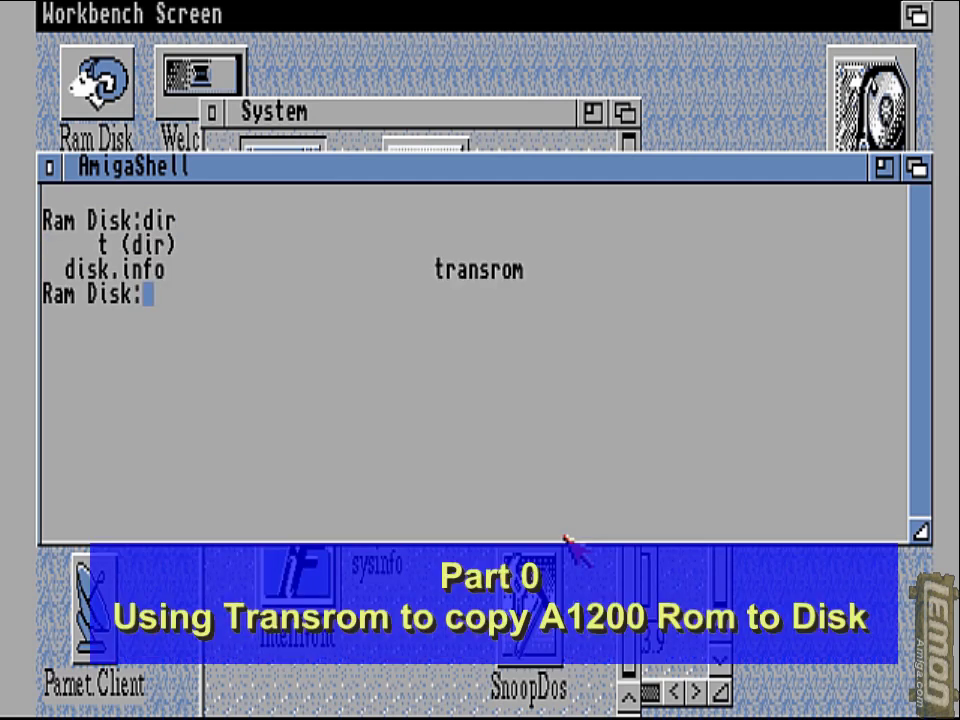
type("transrom")
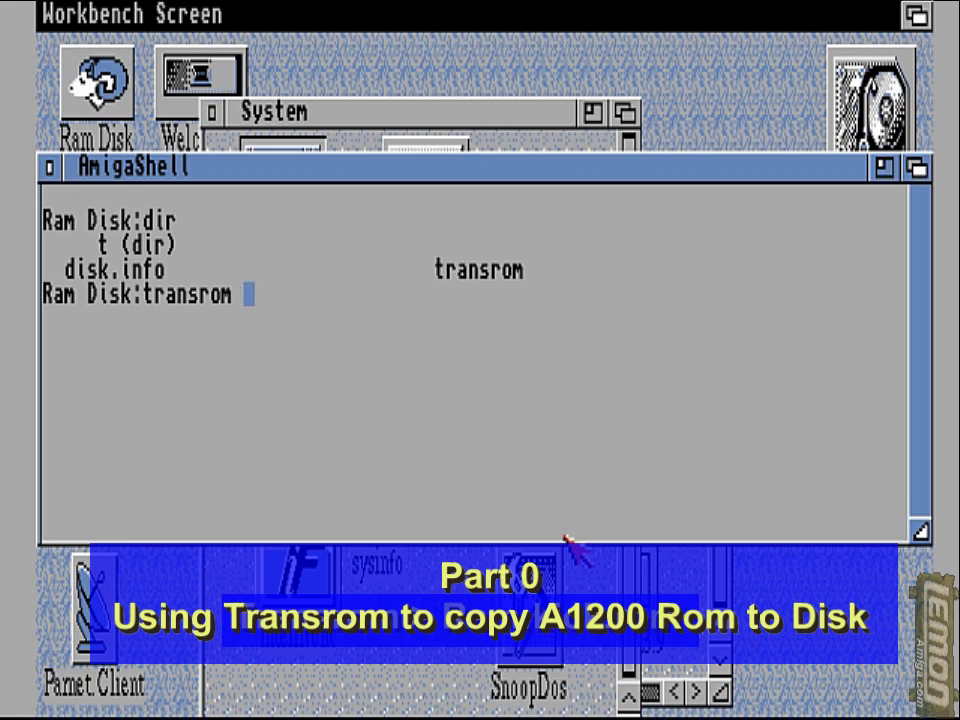
type(">ram")
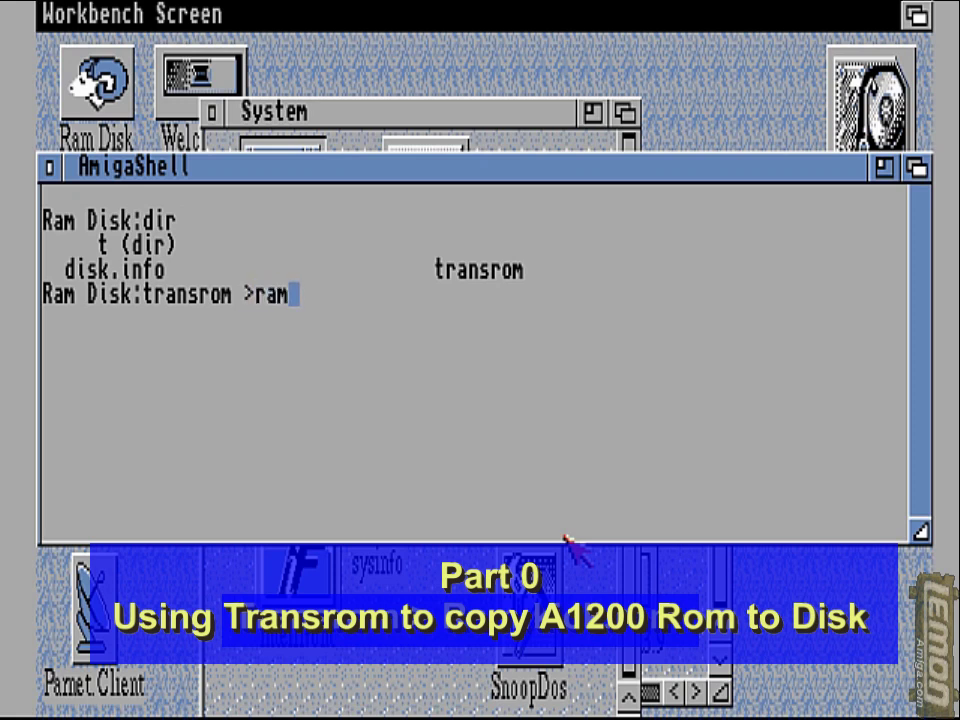
type(":kick.rom")
key("Return")
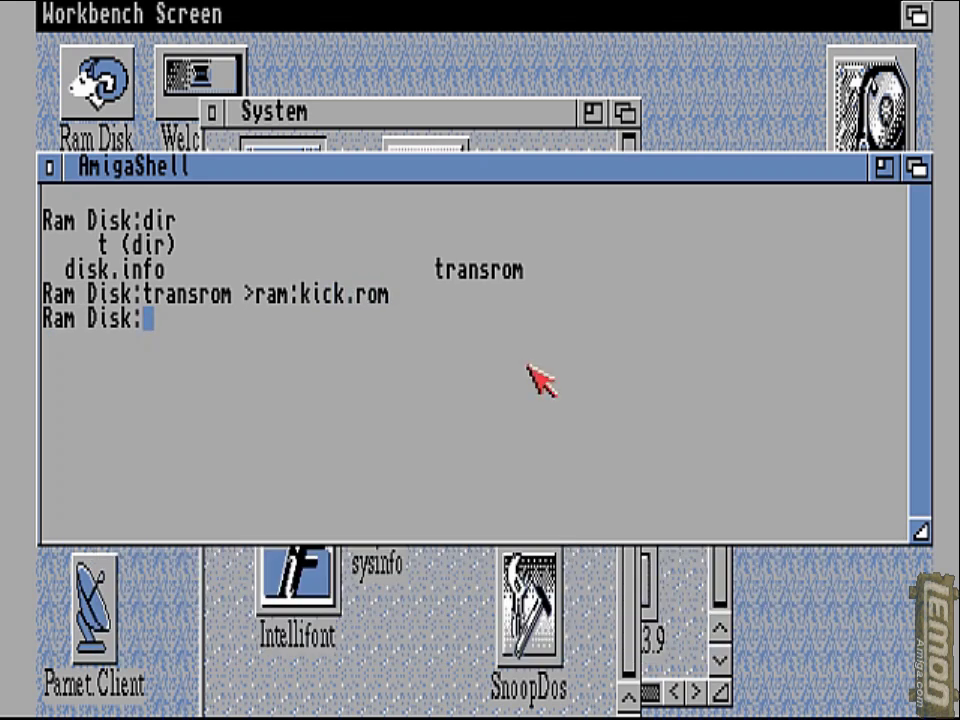
Confirm kick.rom is 524288 bytes with list and start typing 'copy kick.rom pc0'.
type("list")
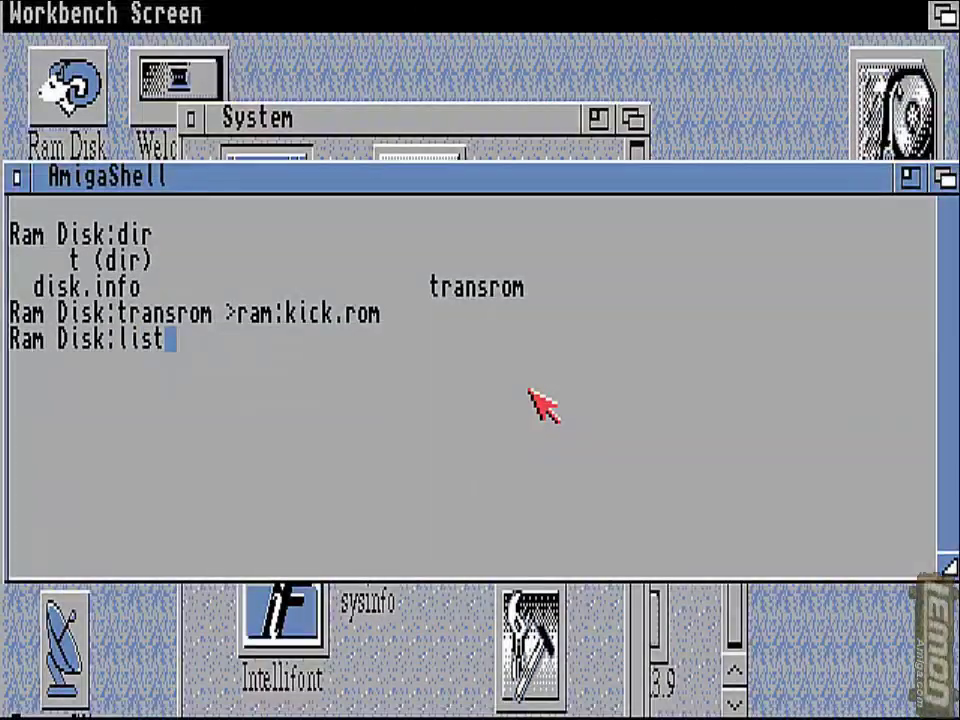
key("Return")
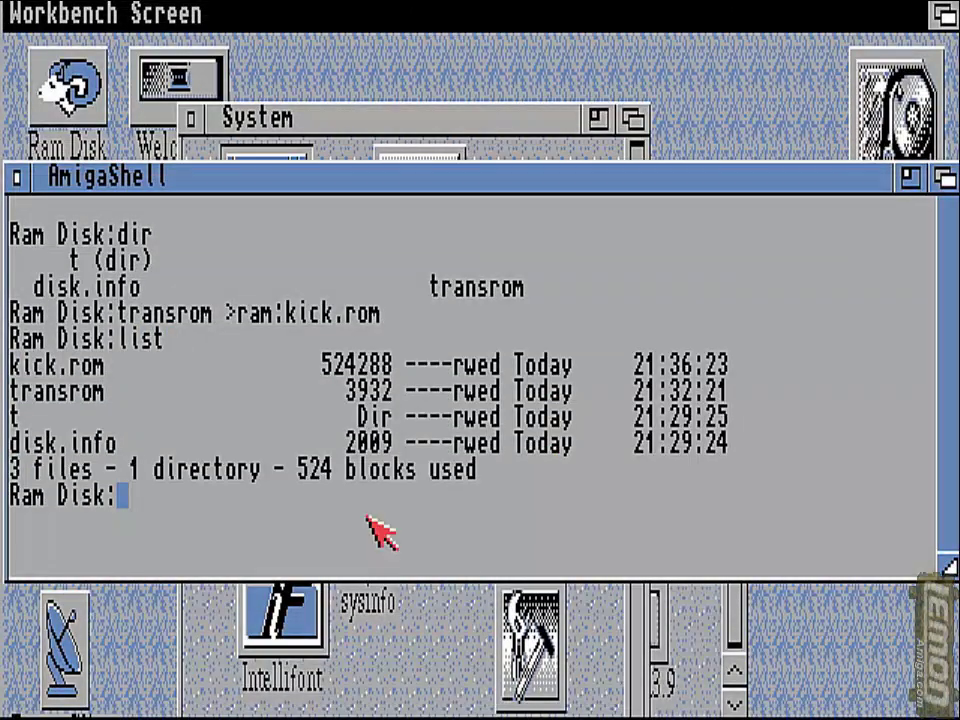
type("copy ")
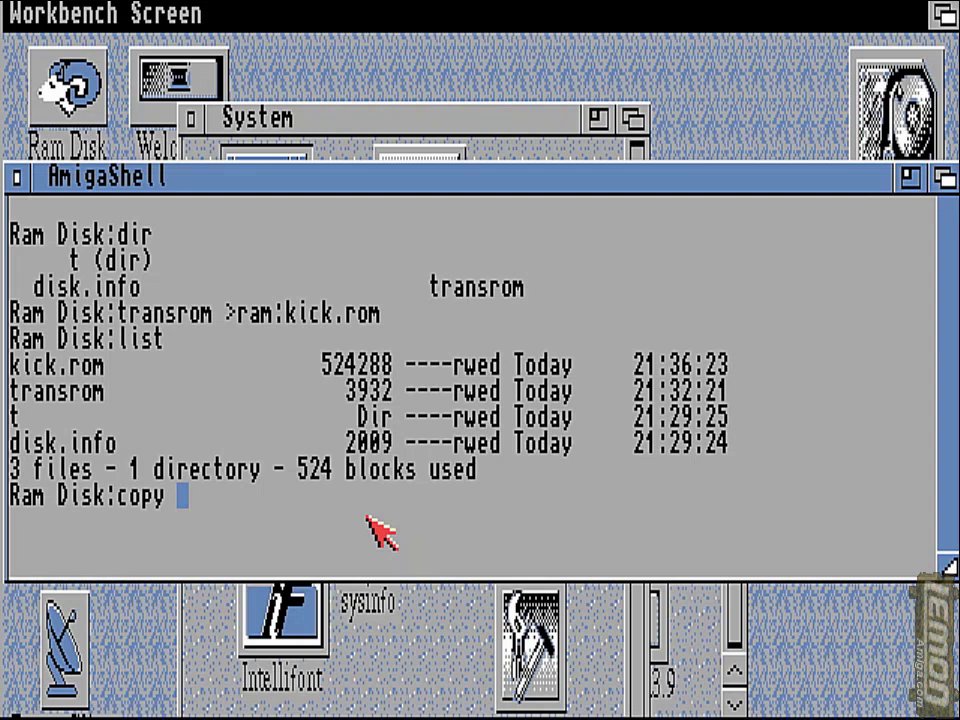
type("kick.rom")
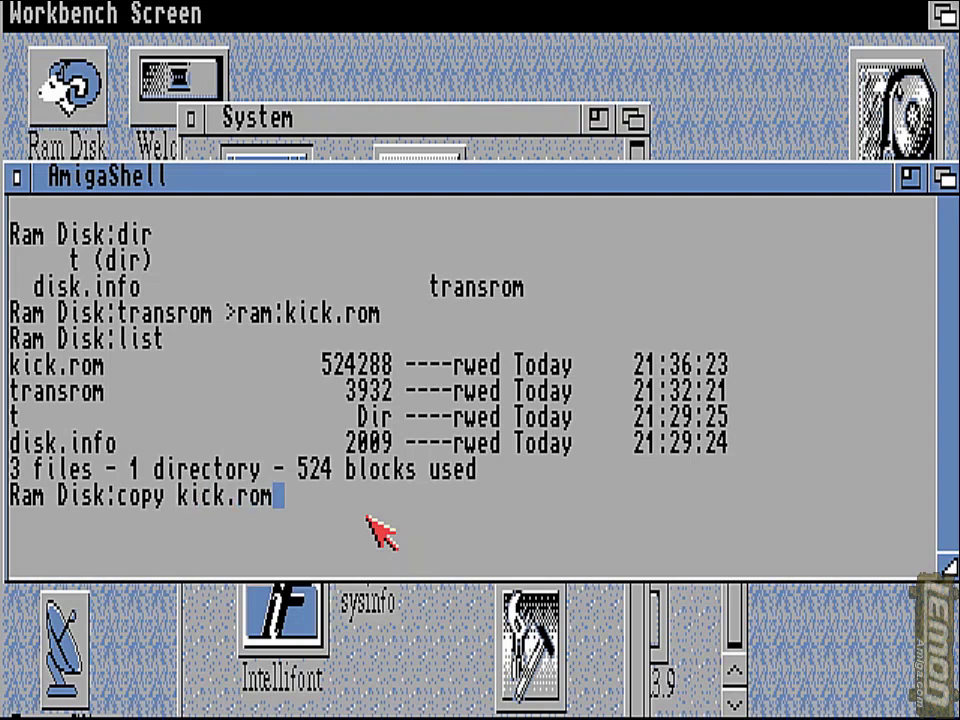
type(" pc0")
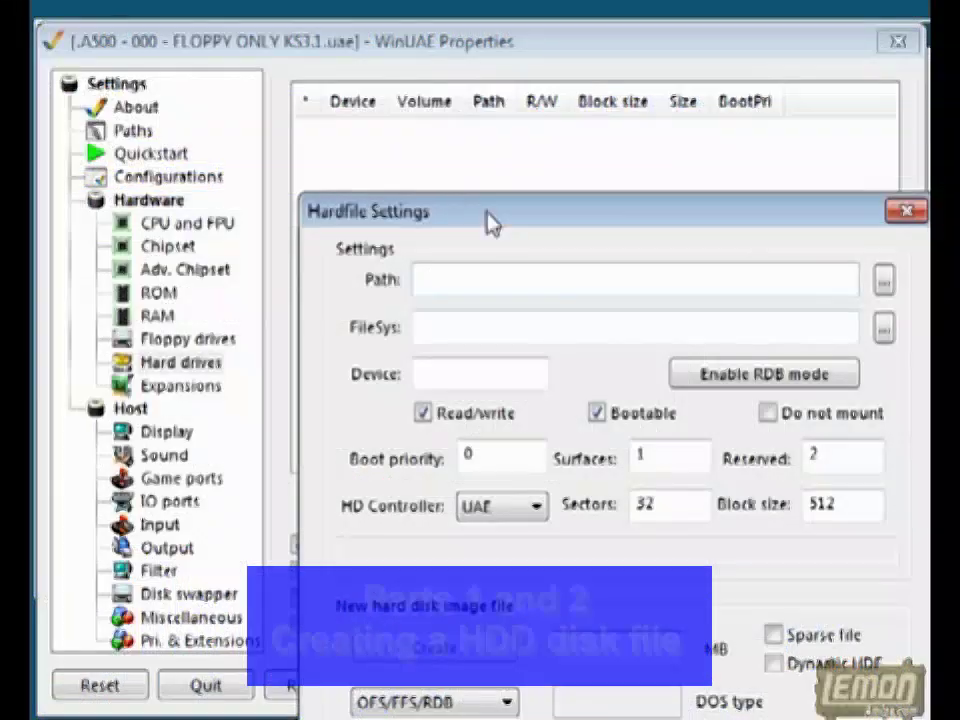
Create a 4 MB hard disk image file named testHD in the Amiga HD folder.
left_click_drag(489, 221, 257, 62)
left_click(403, 484)
type("4")
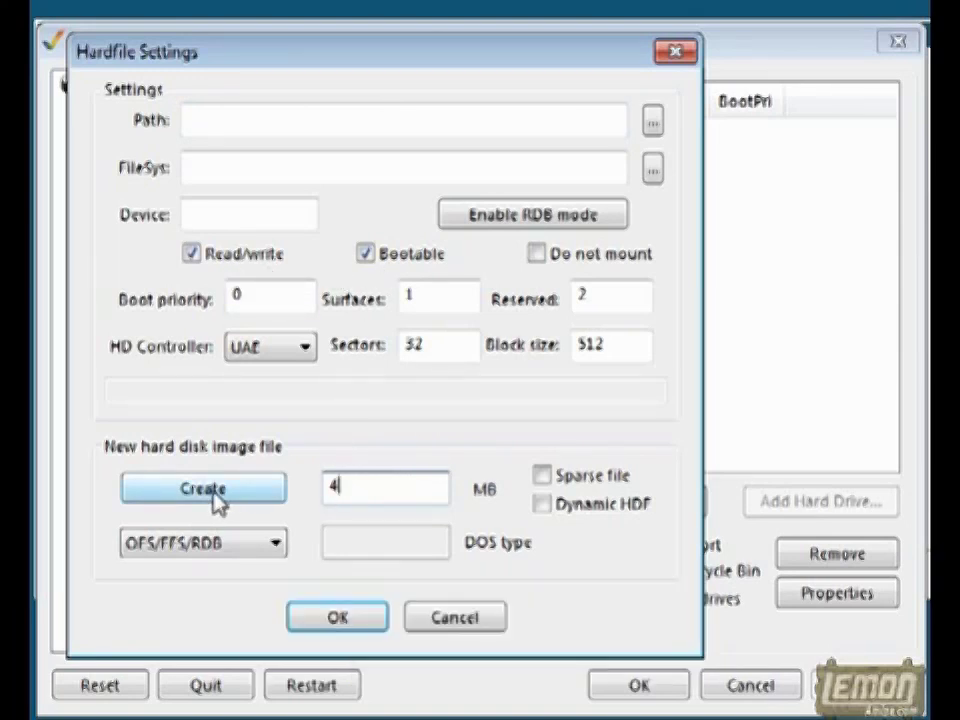
left_click(210, 490)
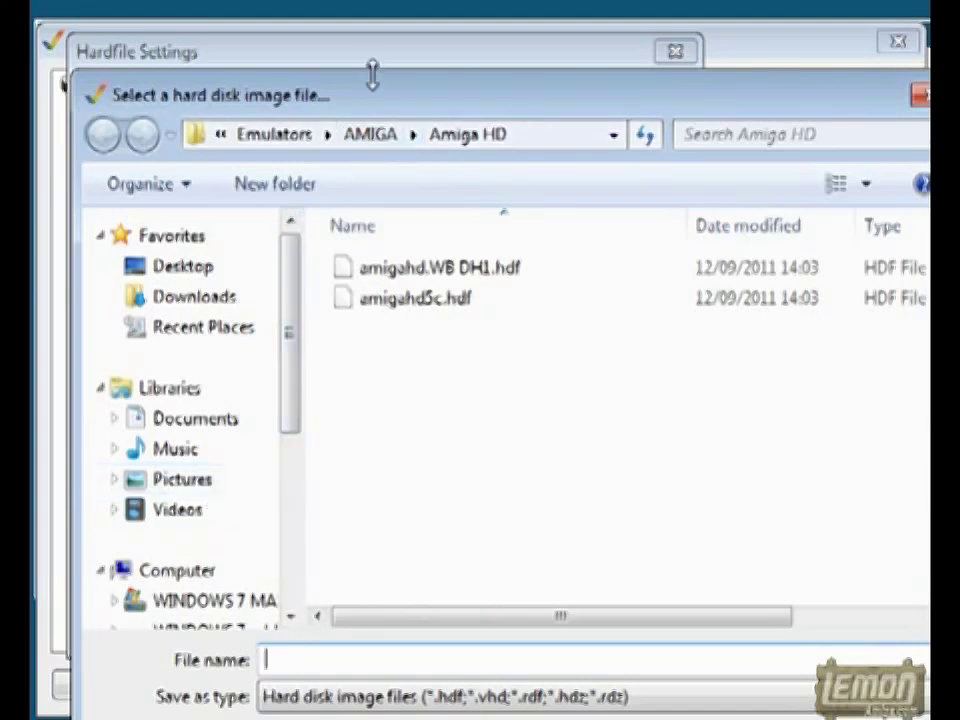
left_click_drag(365, 110, 324, 24)
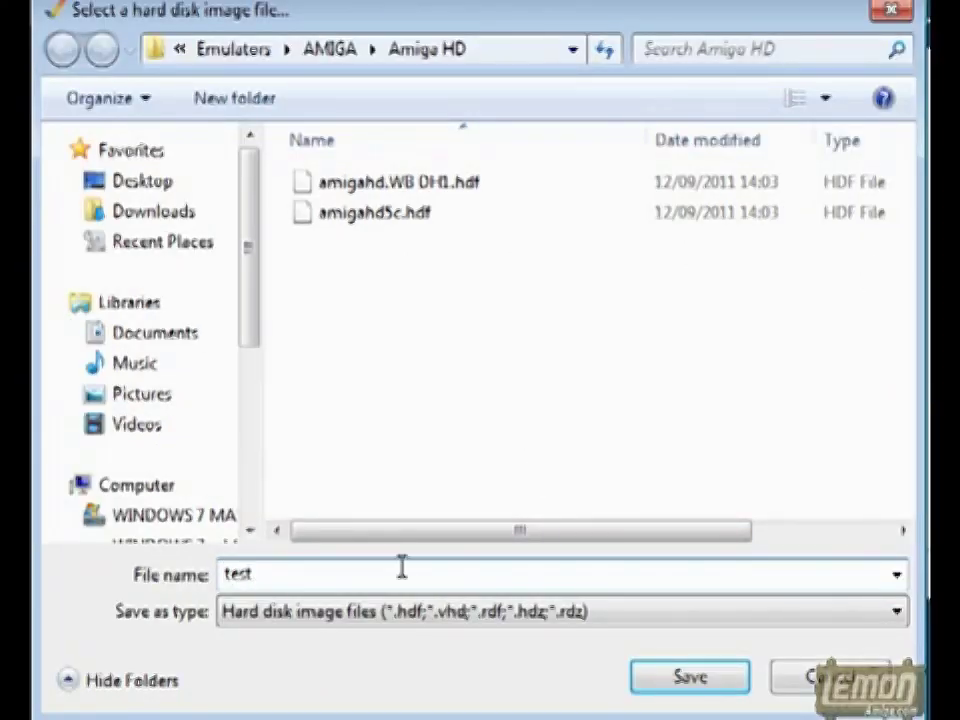
left_click(700, 686)
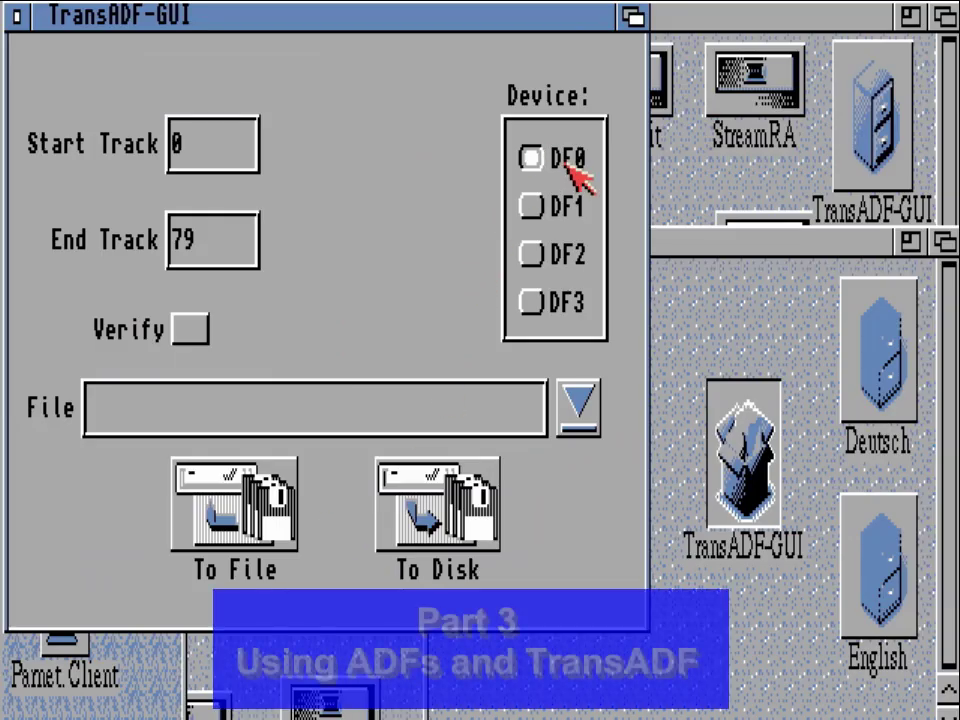
left_click(388, 412)
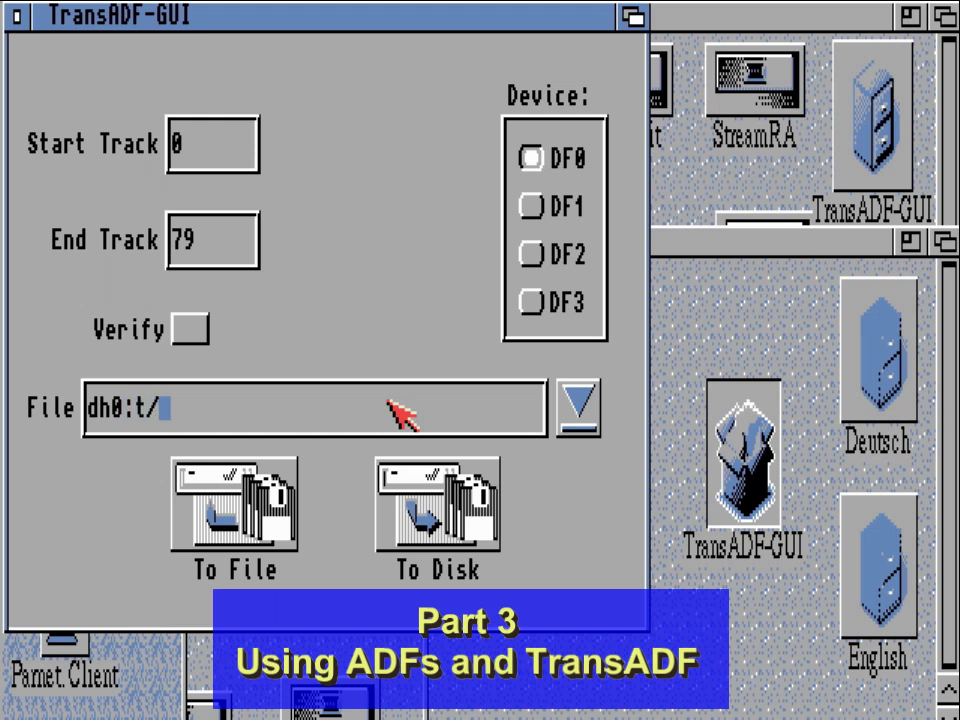
Read DF0 tracks 0–79 into dh0:t/wb31.adf with TransADF, then open DF0's image chooser.
type("dh0:t/wb31.adf")
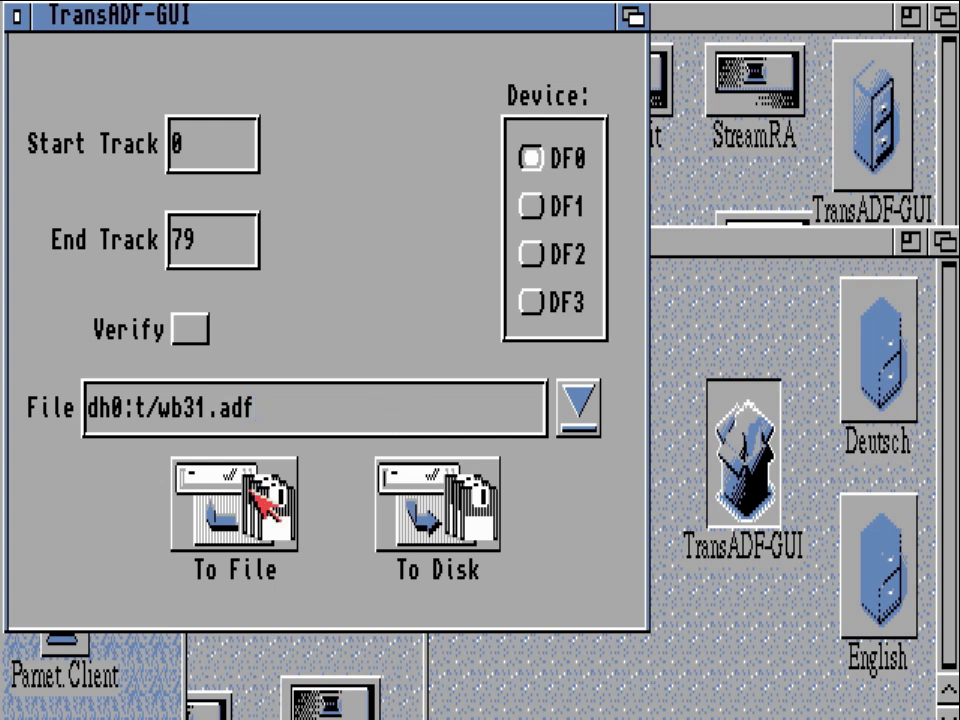
left_click(238, 505)
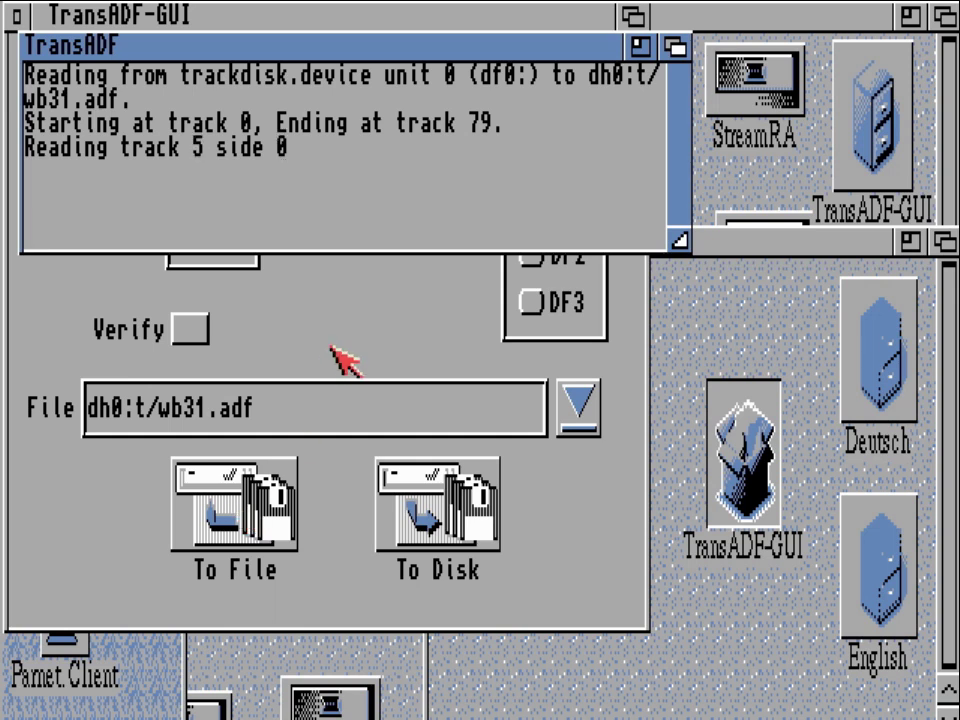
key("F12")
left_click(925, 94)
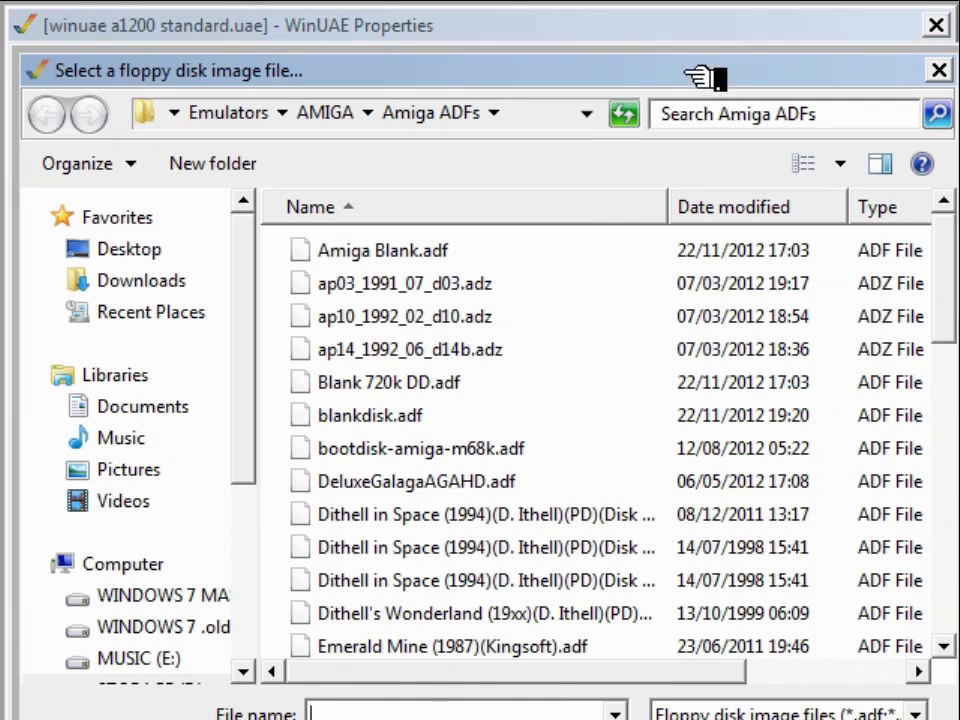
Select the Workbench310 Install, Storage and Fonts ADF images for the floppy drives.
scroll(951, 270, "down", 1)
scroll(951, 178, "down", 10)
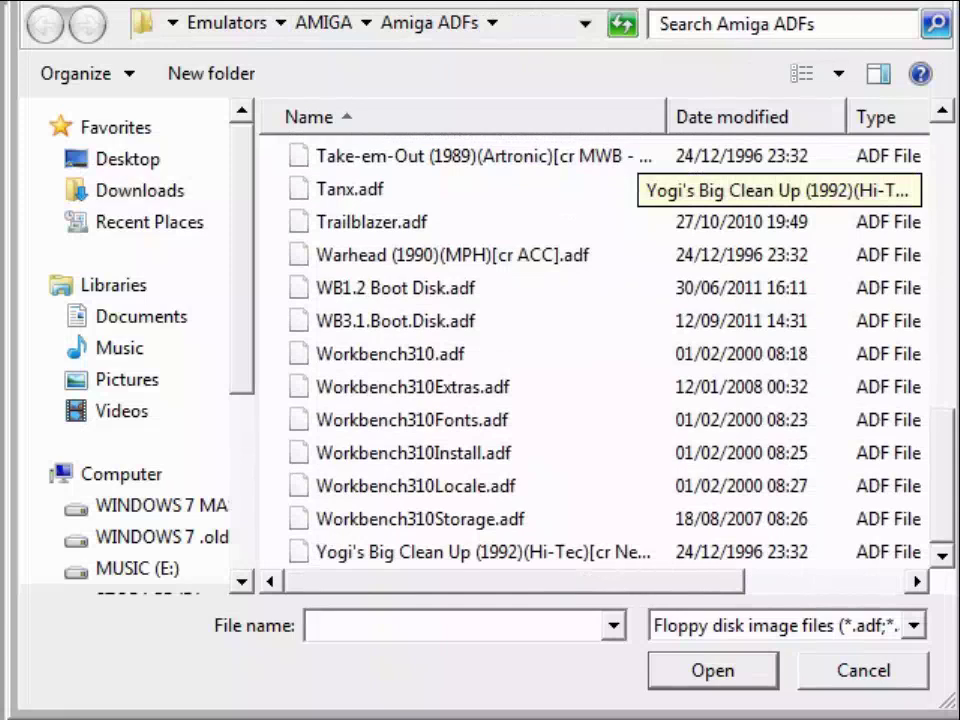
left_click(421, 358)
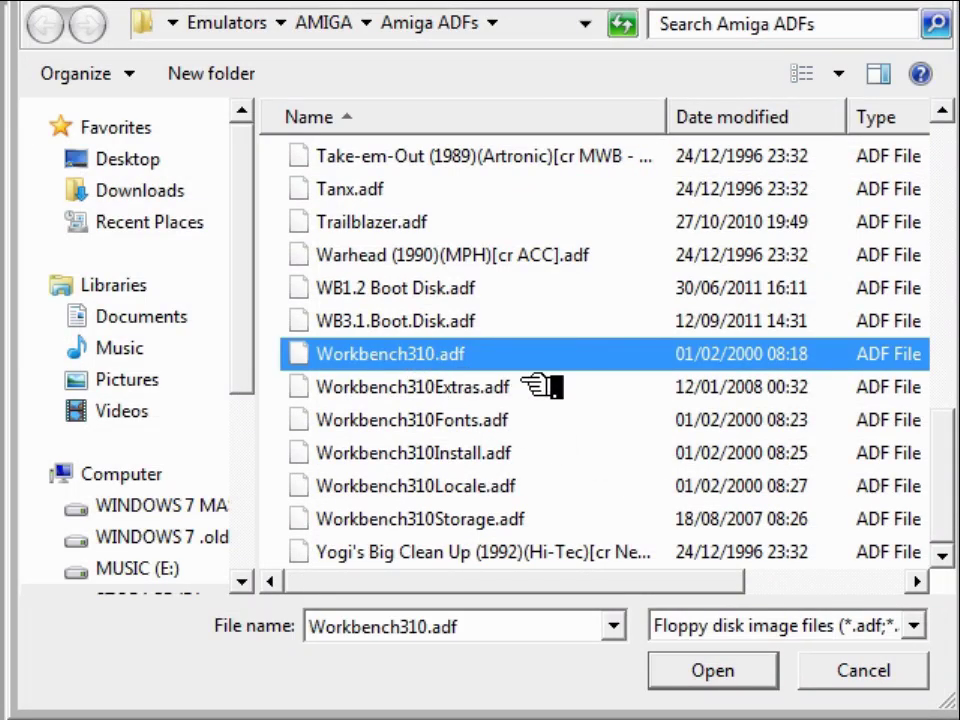
left_click(470, 388)
left_click(478, 420)
left_click(470, 454)
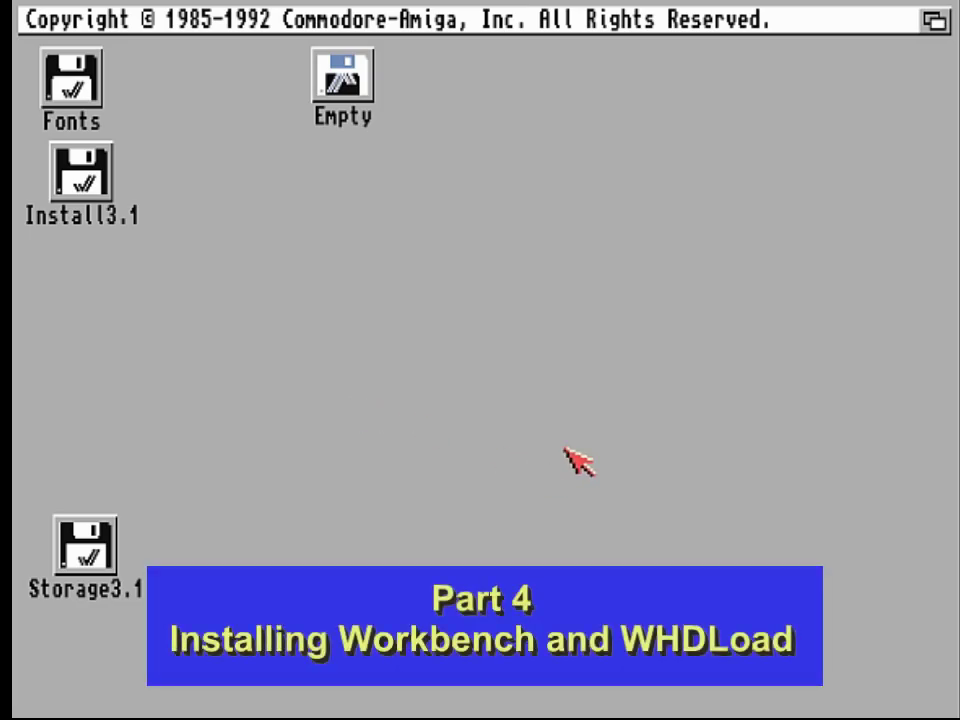
Move the Empty disk icon to the top right, then open and close its window.
left_click_drag(340, 100, 889, 103)
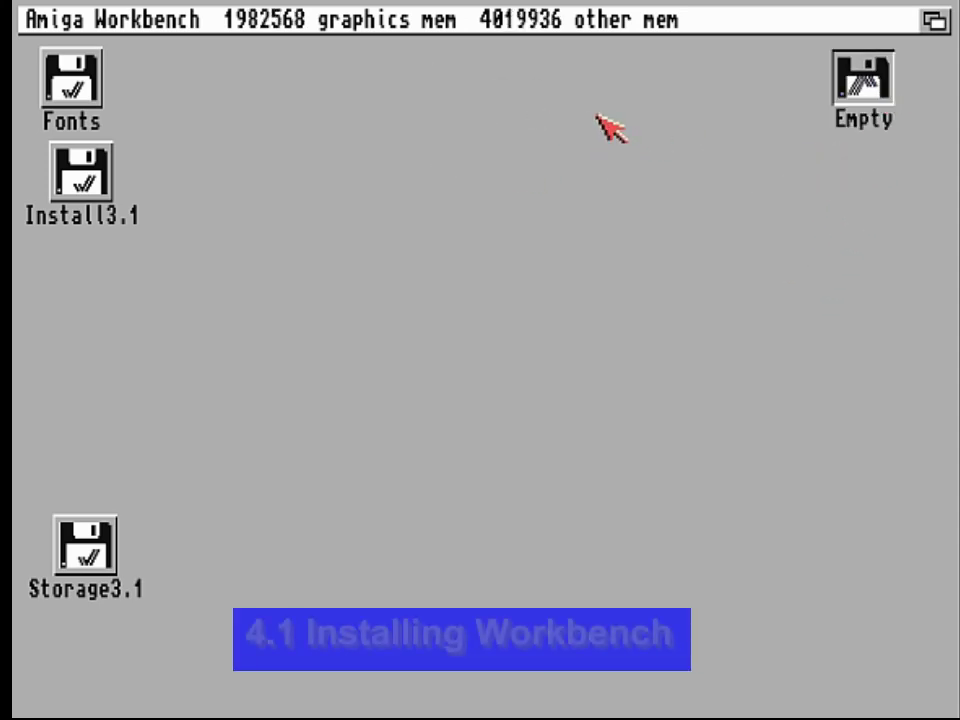
right_click(306, 17)
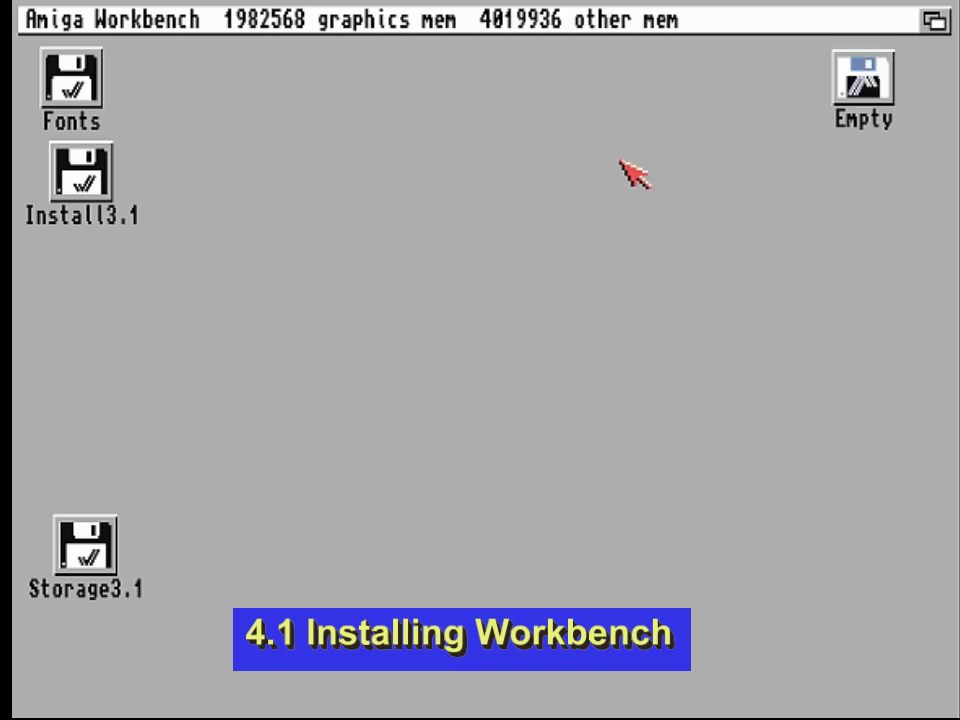
left_click(862, 82)
double_click(868, 70)
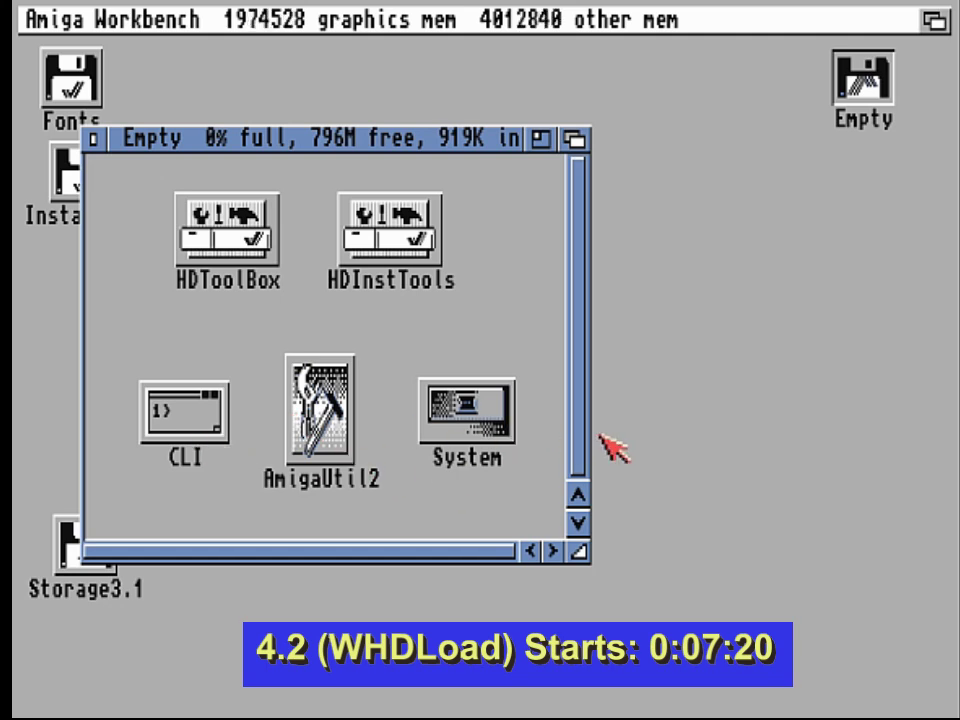
left_click(92, 139)
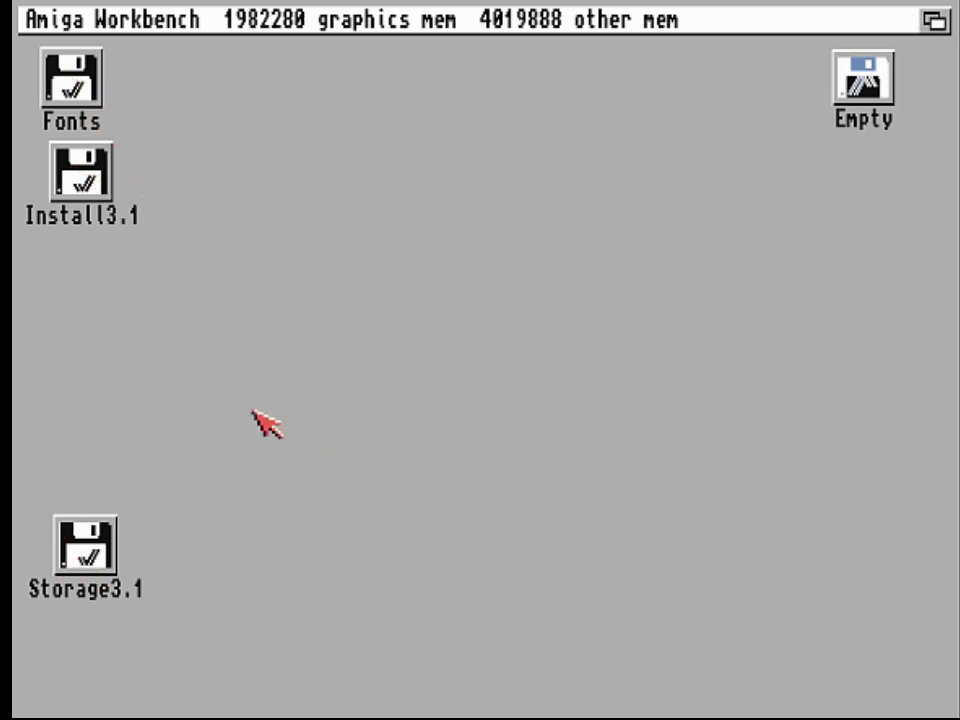
Insert the Workbench310.adf image into floppy drive DF0.
key("F12")
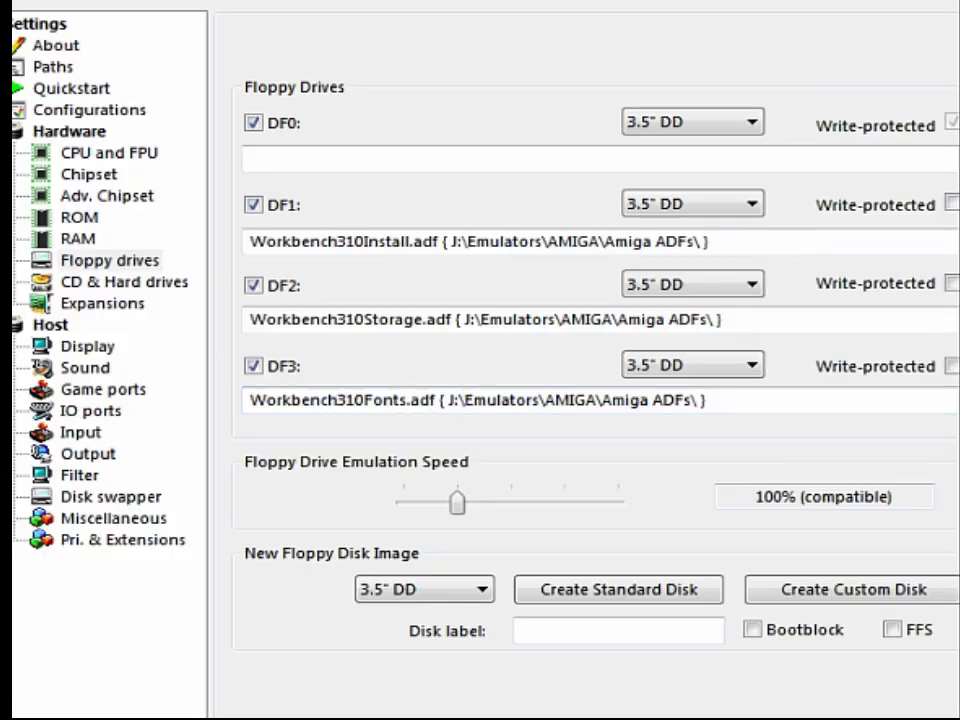
left_click(958, 124)
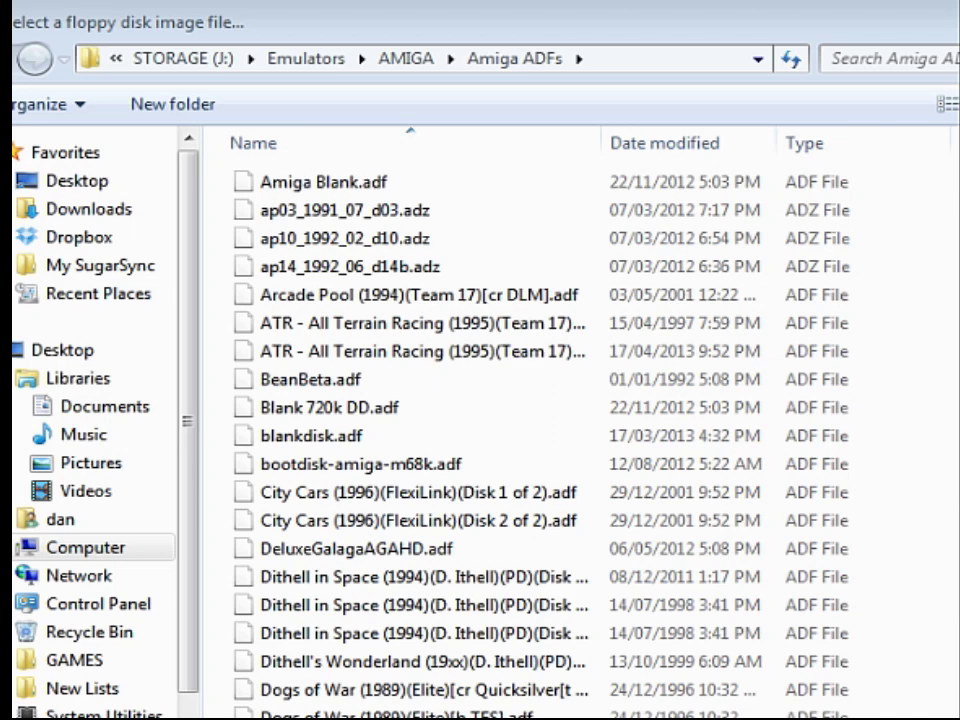
scroll(480, 430, "down", 2)
scroll(420, 430, "down", 20)
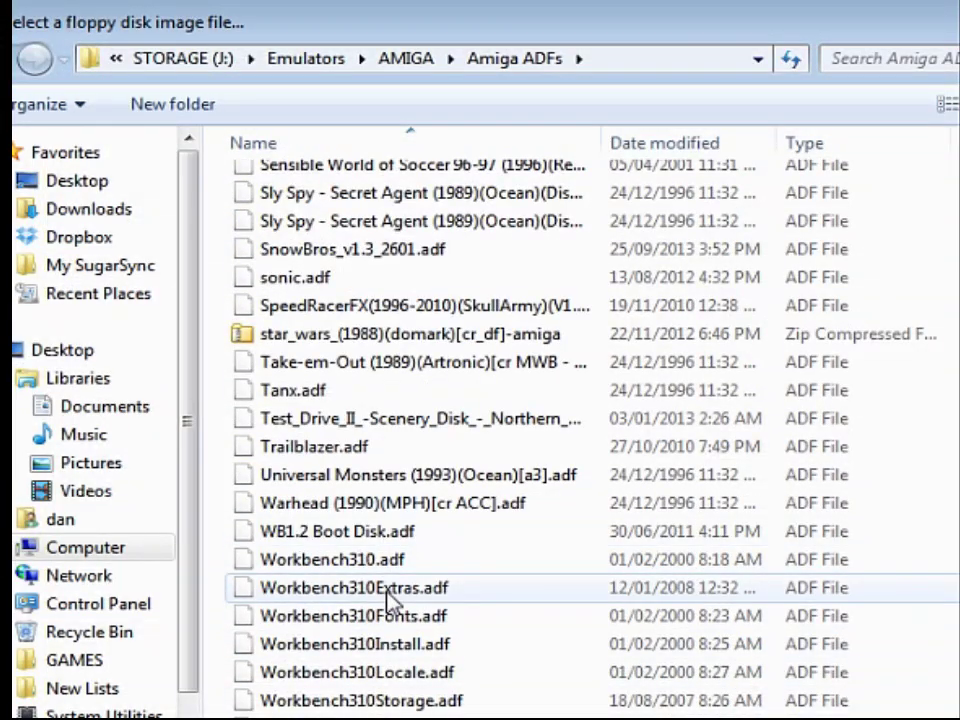
left_click(328, 566)
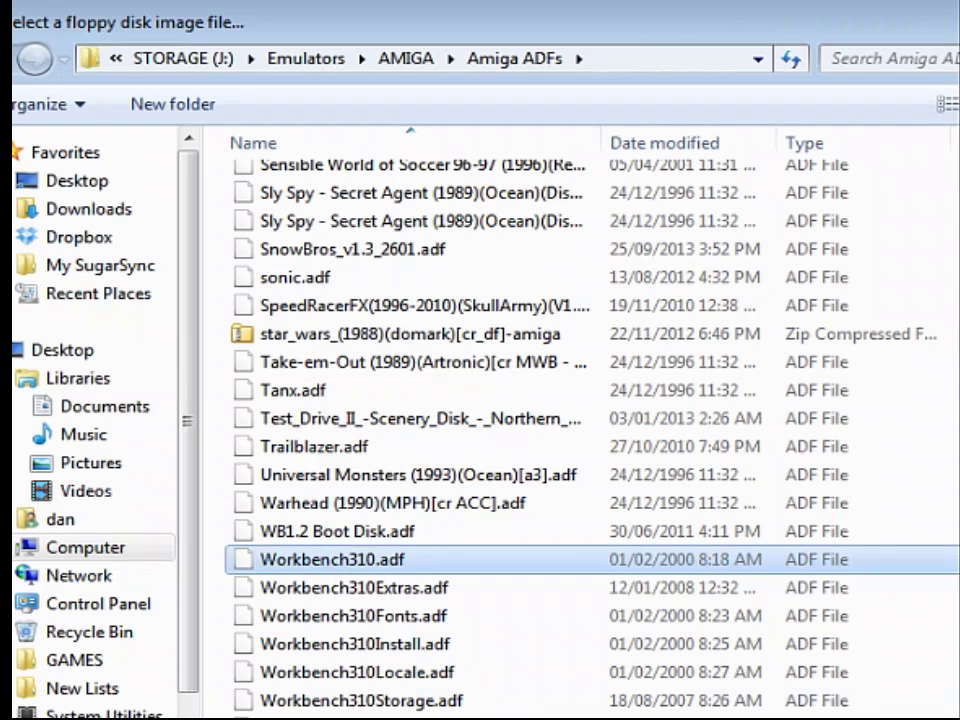
key("Return")
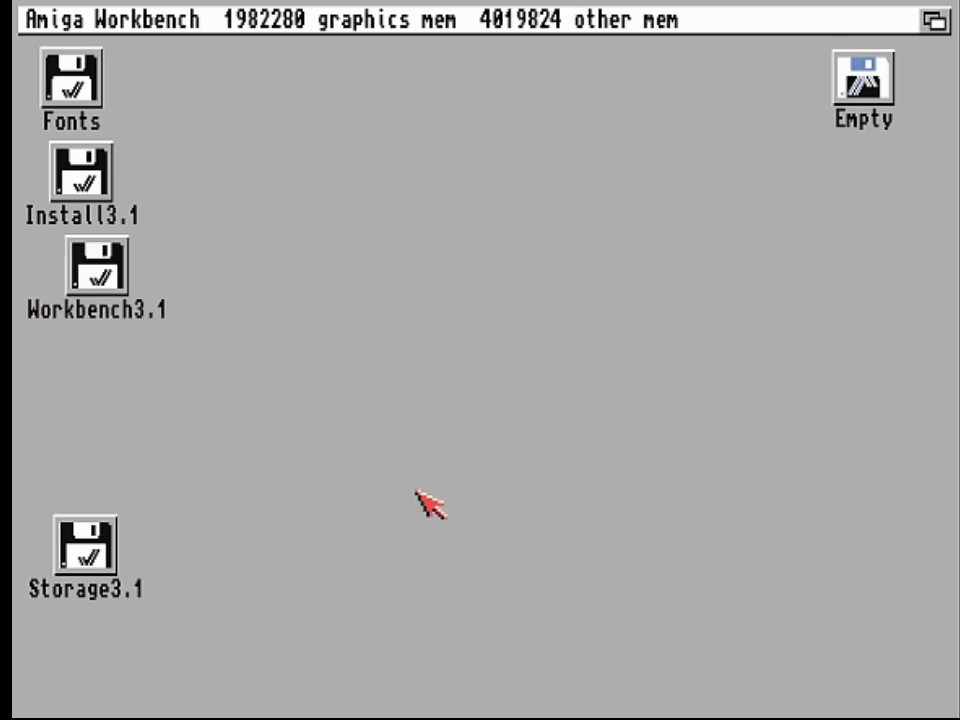
Open Install3.1, look into the HDTools and HDSetup drawers, then open the Install drawer.
double_click(85, 172)
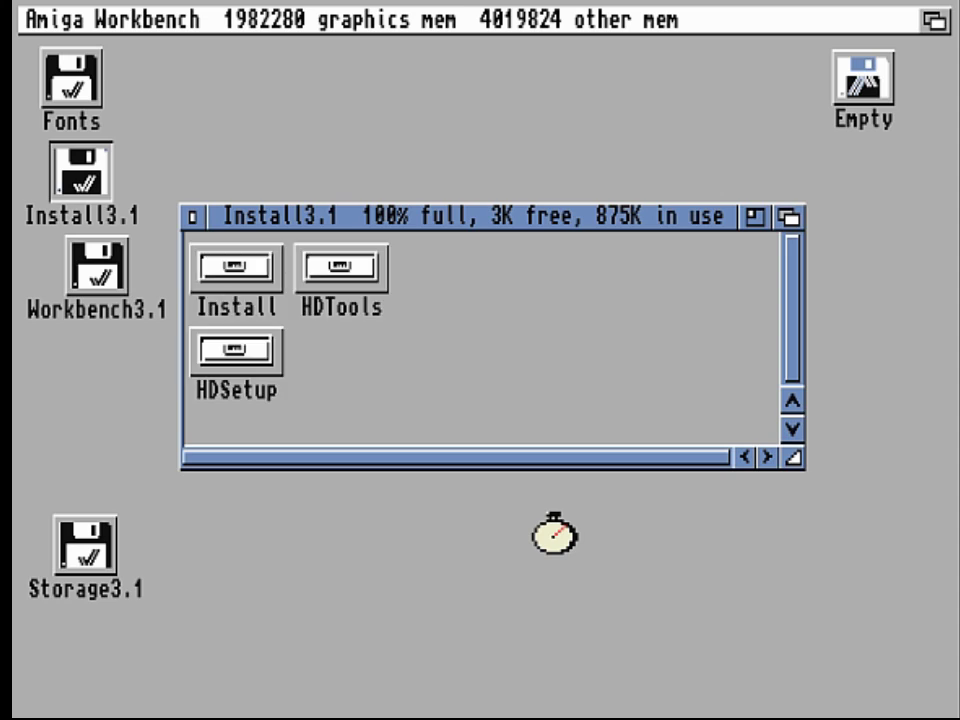
double_click(358, 272)
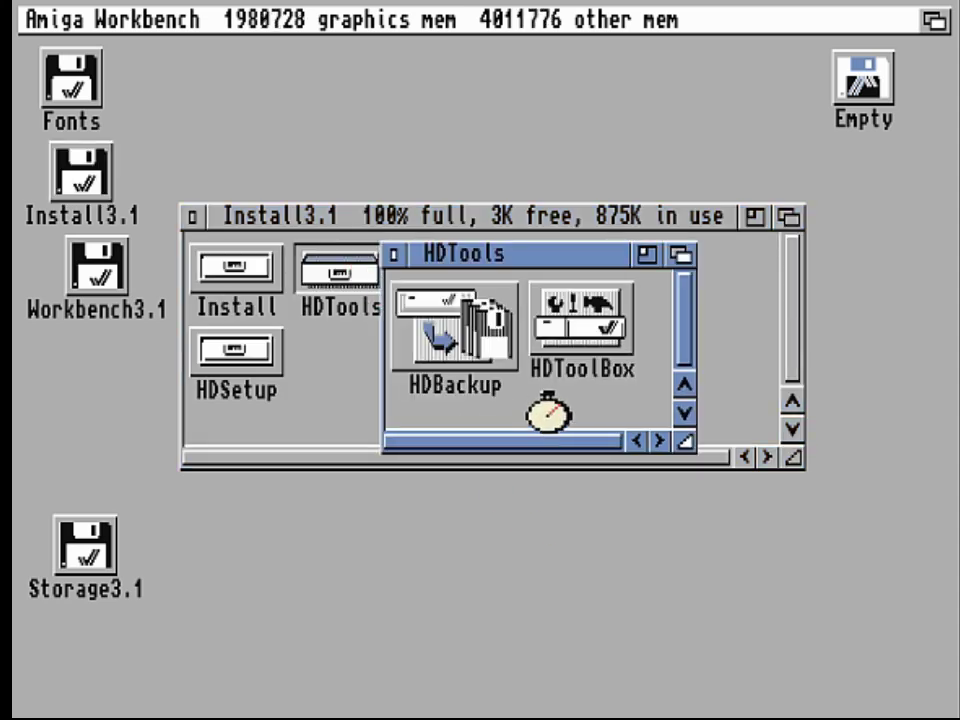
left_click(393, 255)
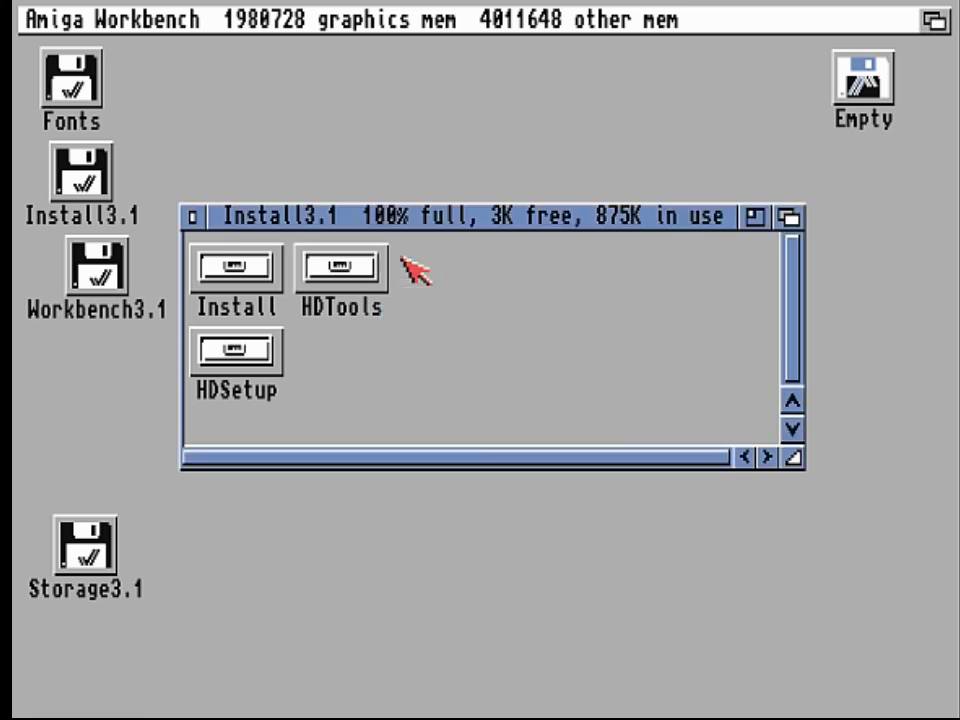
double_click(262, 368)
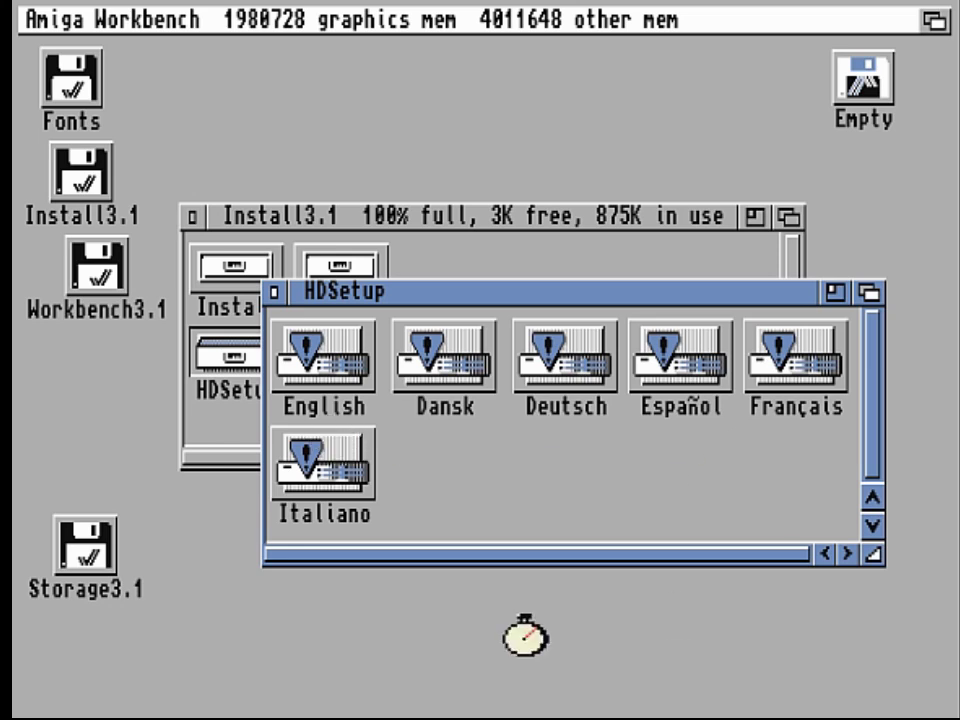
left_click(274, 291)
double_click(242, 278)
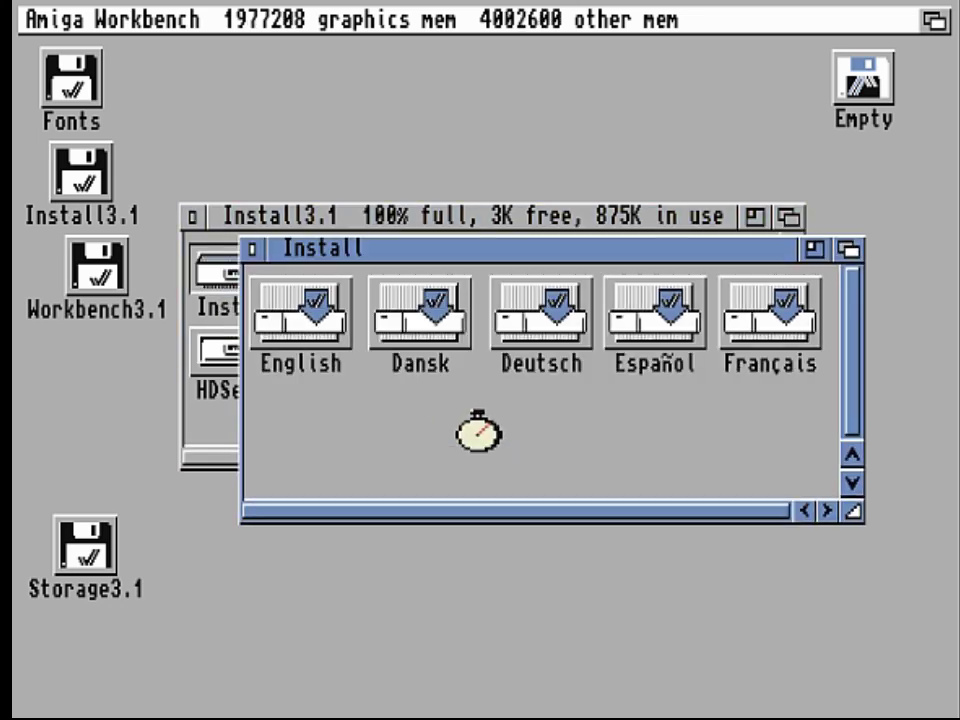
Launch the English installer, close the Install drawer and select the Empty disk.
double_click(312, 310)
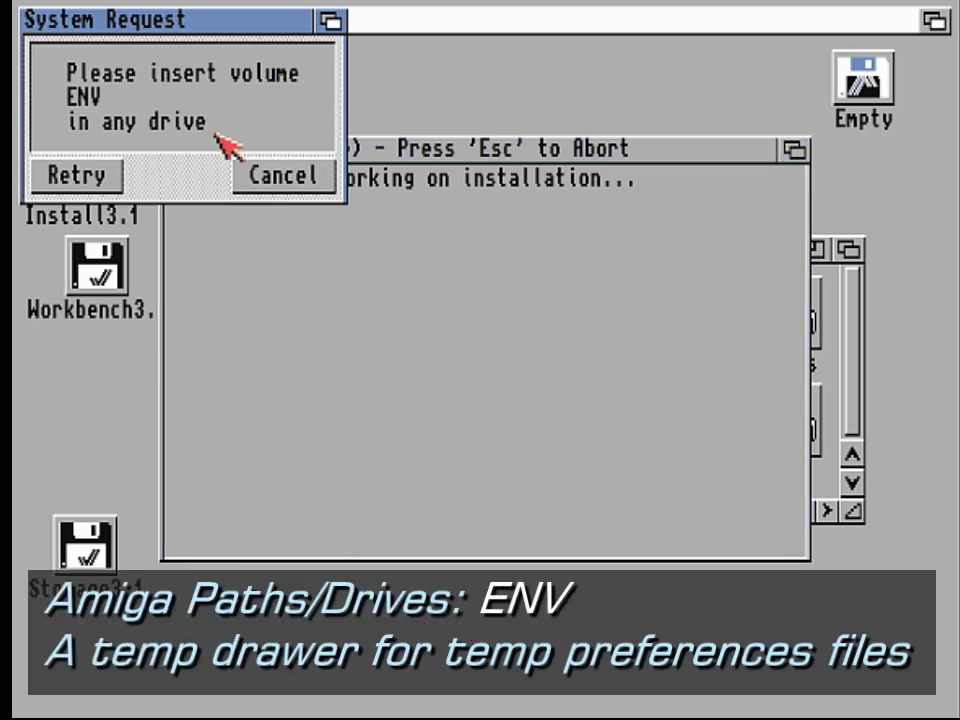
left_click(852, 252)
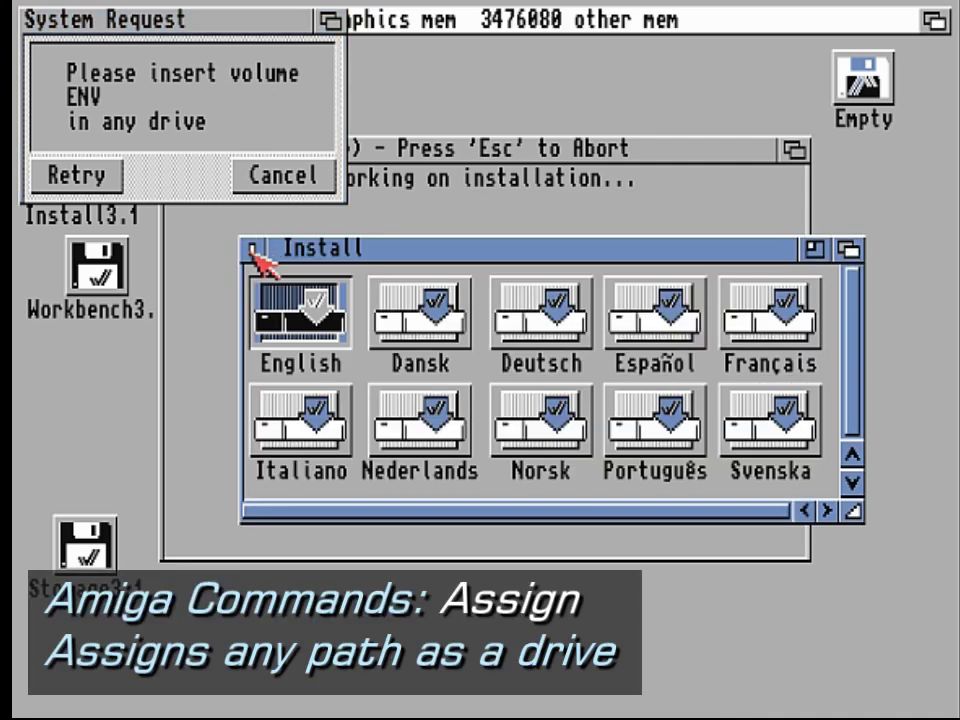
left_click(253, 249)
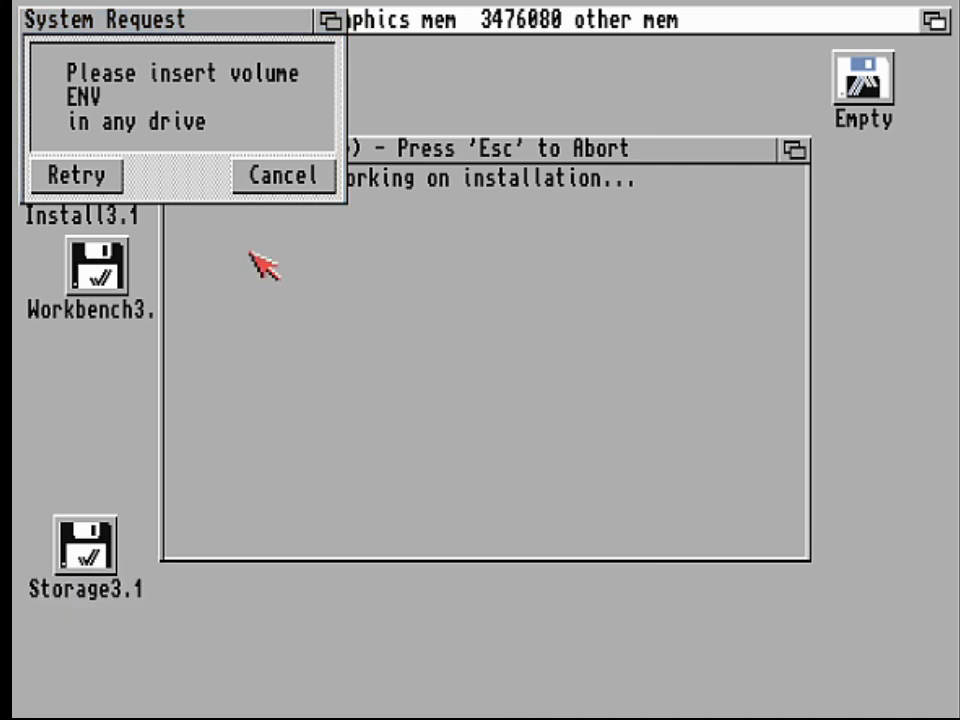
left_click(621, 150)
From a CLI on the Empty disk, run 'assign env: ram:' and raise the ENV request.
double_click(855, 80)
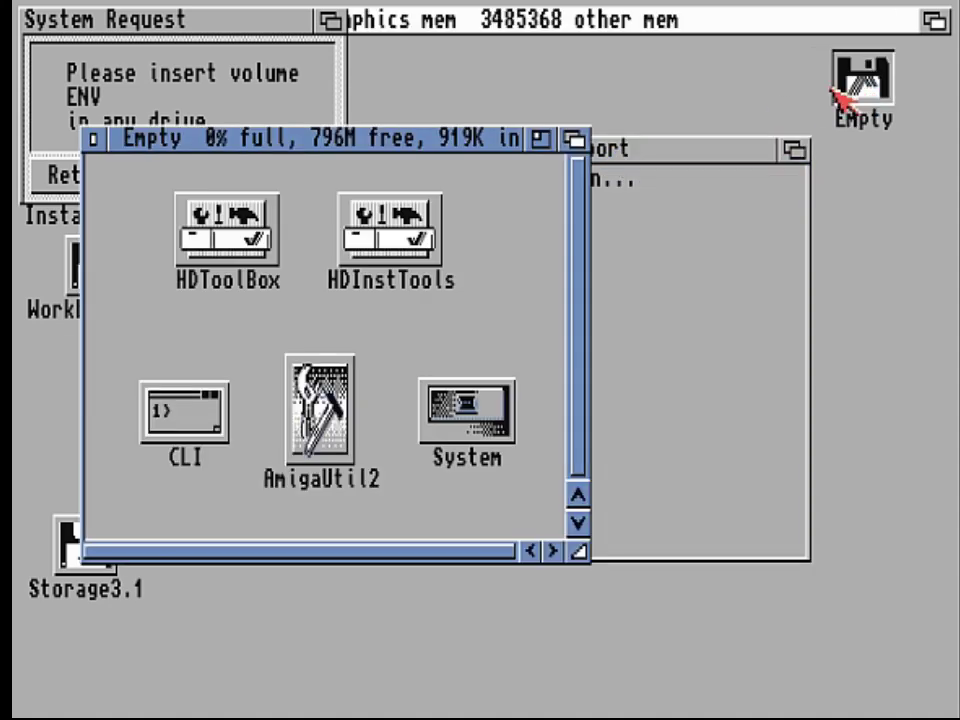
double_click(165, 405)
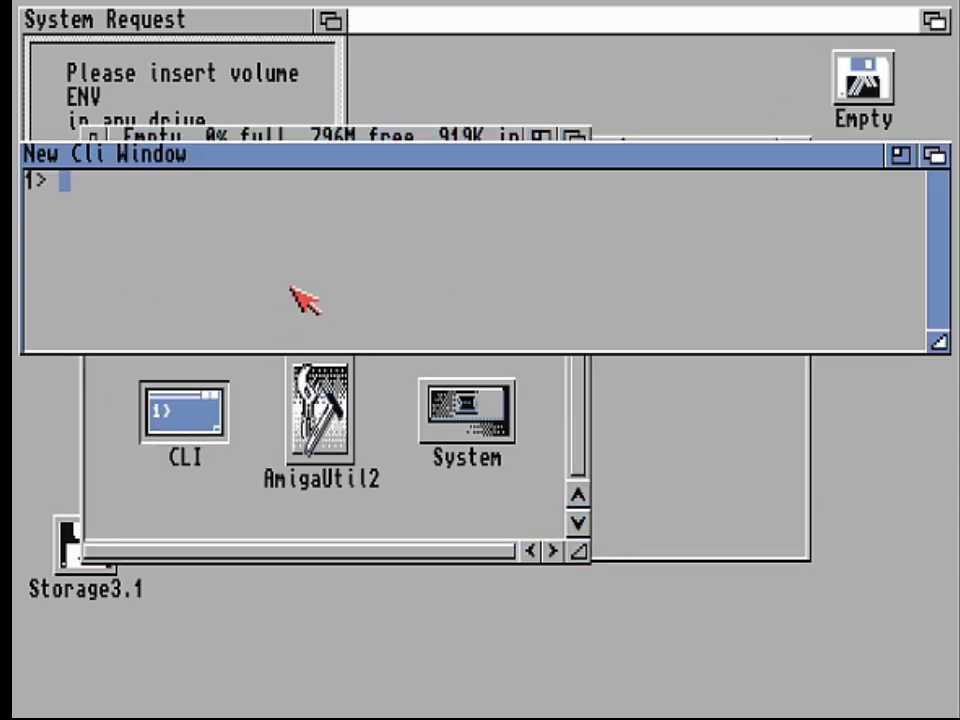
type("ass")
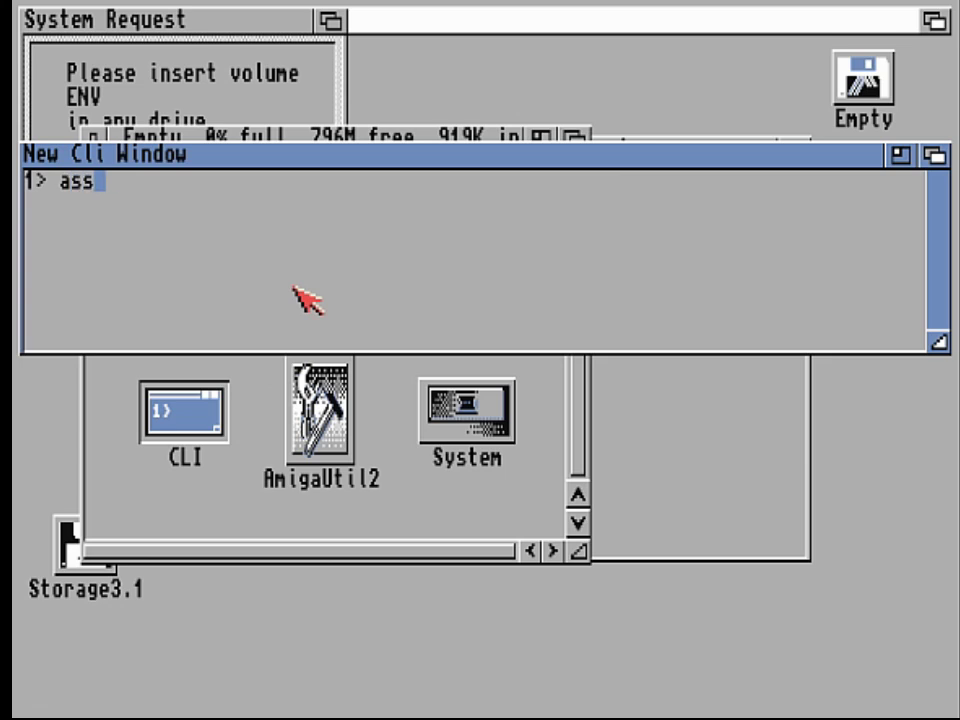
type("ign env")
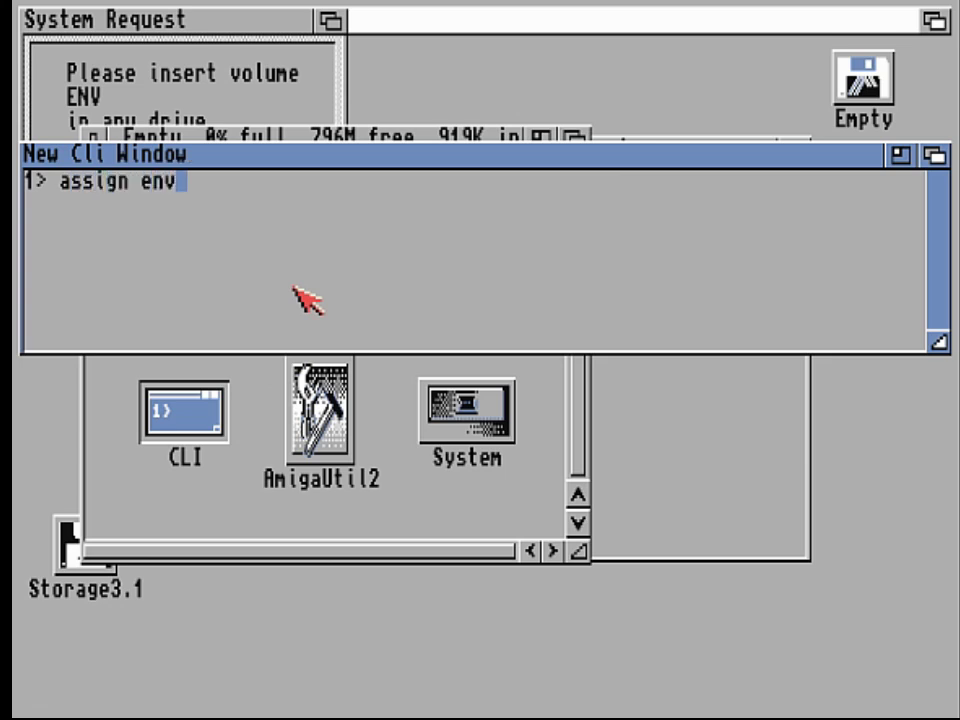
type(": ram")
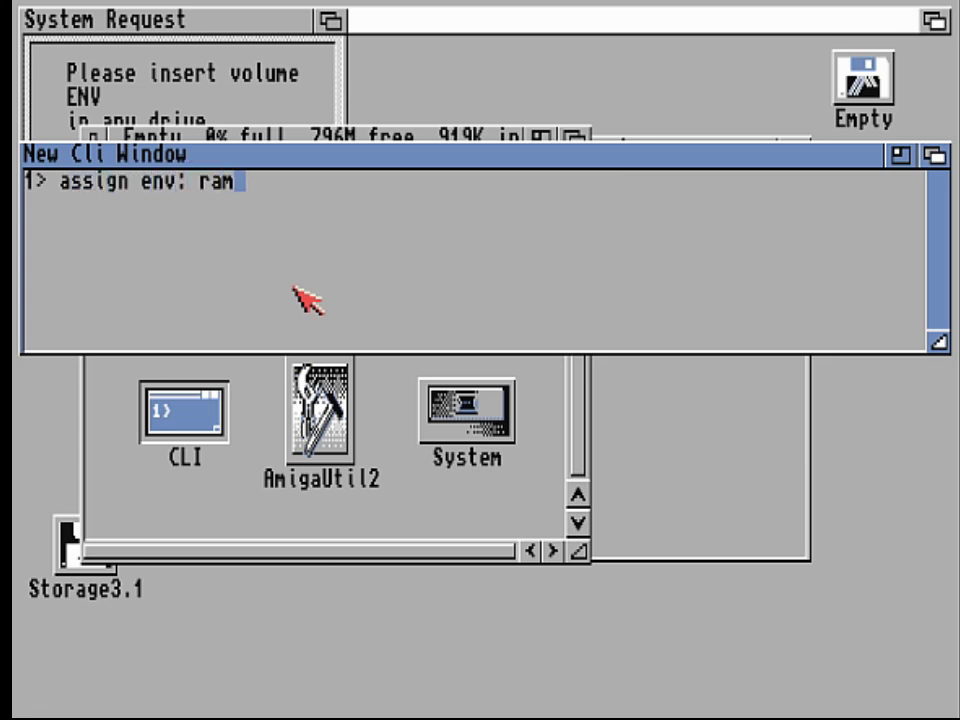
type(":")
key("Return")
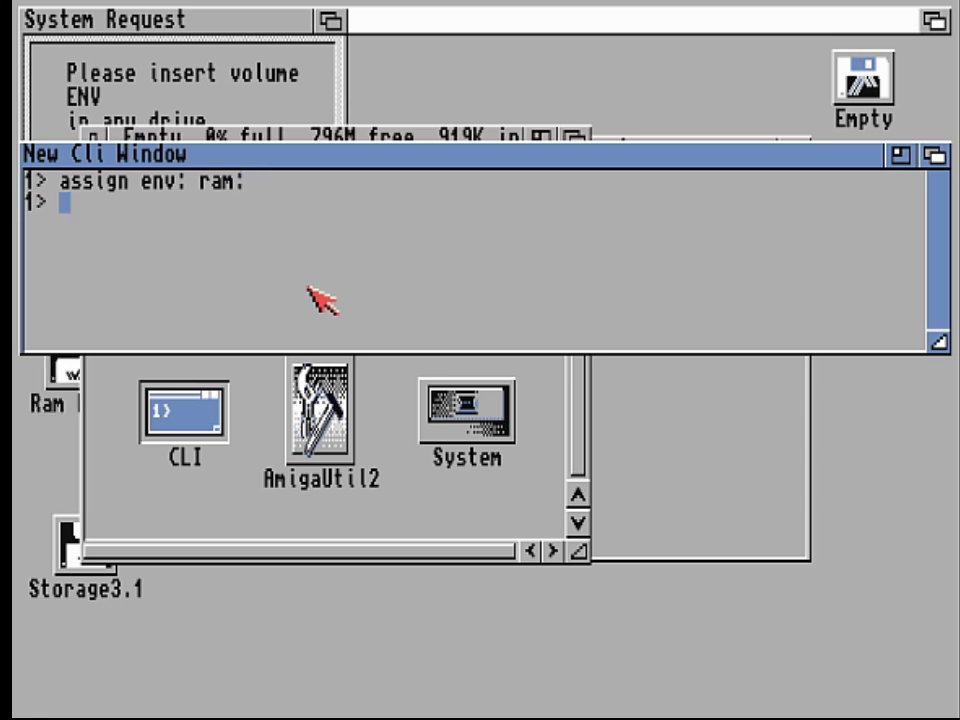
left_click_drag(424, 160, 424, 482)
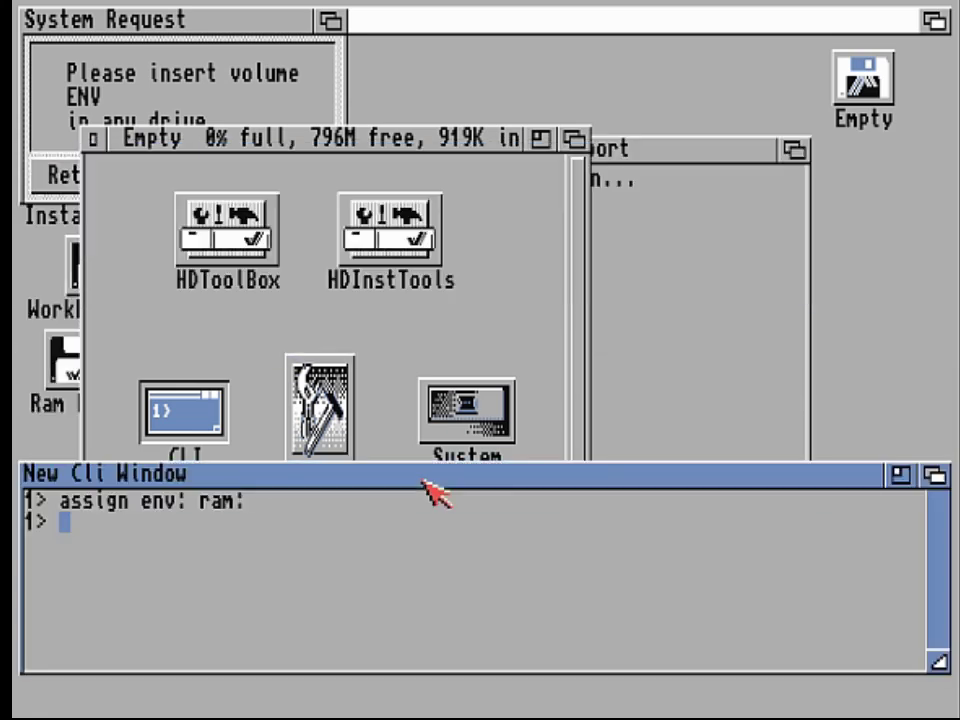
left_click(329, 21)
Retry the ENV request and choose a full Release 3.1 install with English and British keymap.
left_click(80, 180)
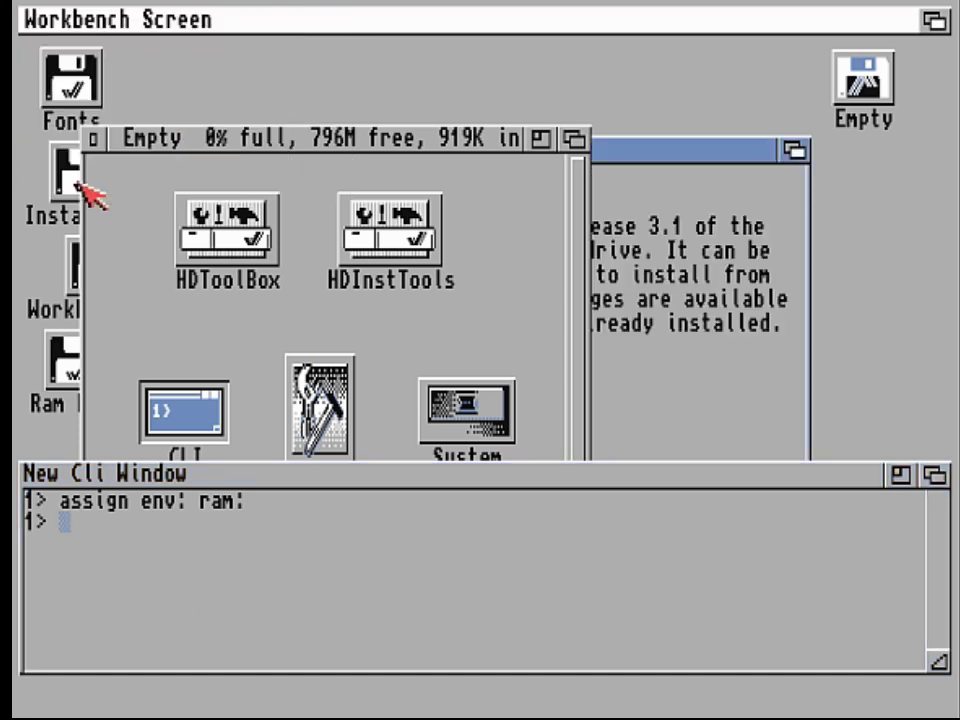
left_click(790, 152)
left_click(400, 540)
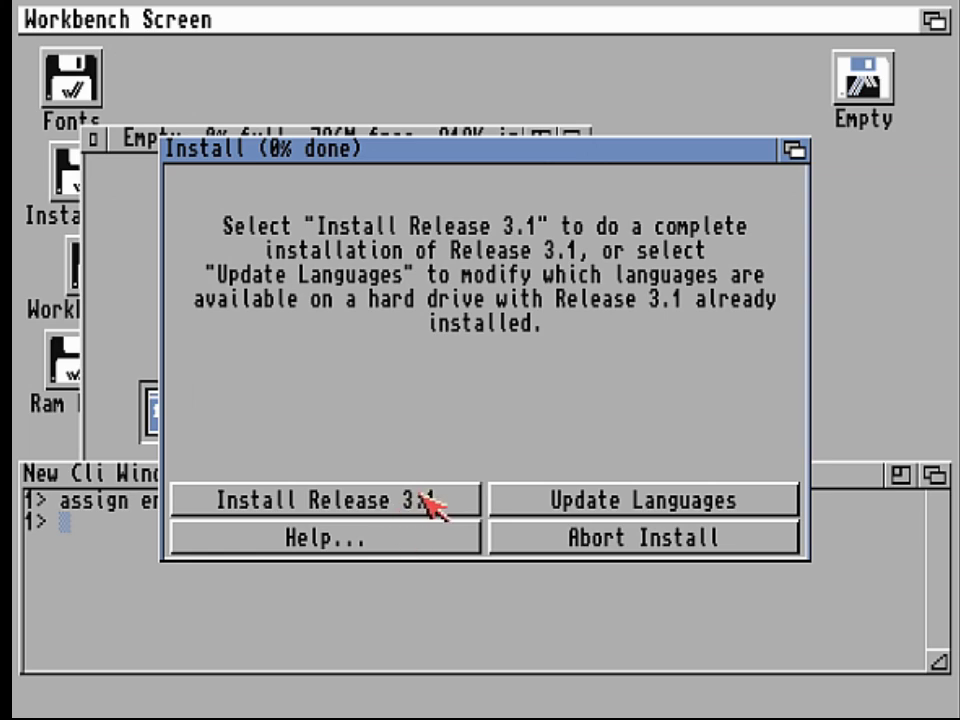
left_click(422, 497)
left_click(352, 503)
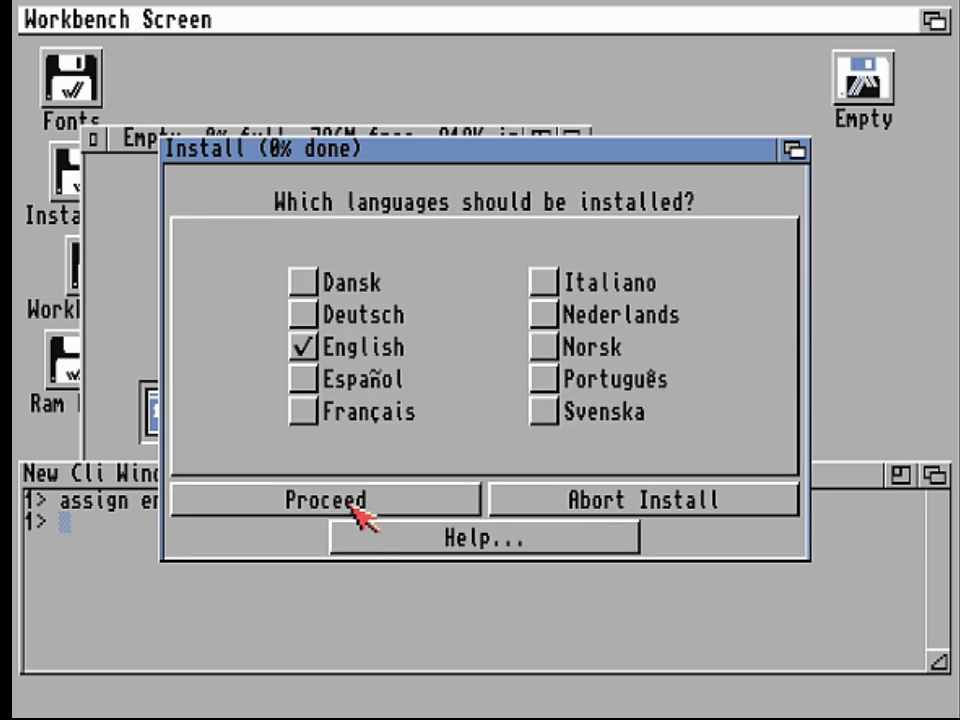
left_click(368, 505)
left_click(300, 505)
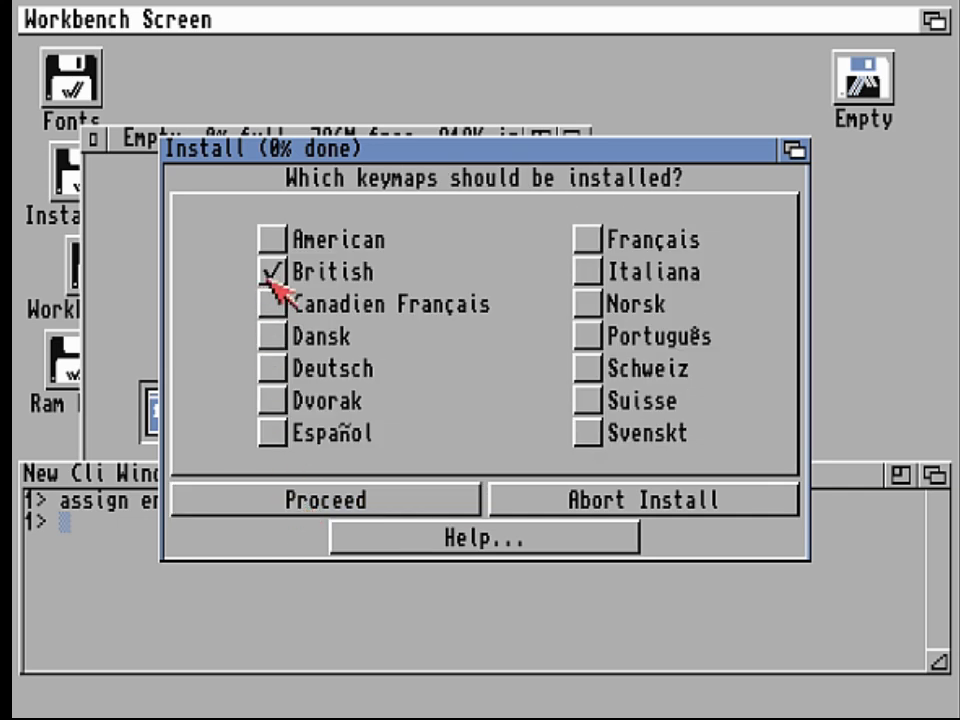
left_click(272, 500)
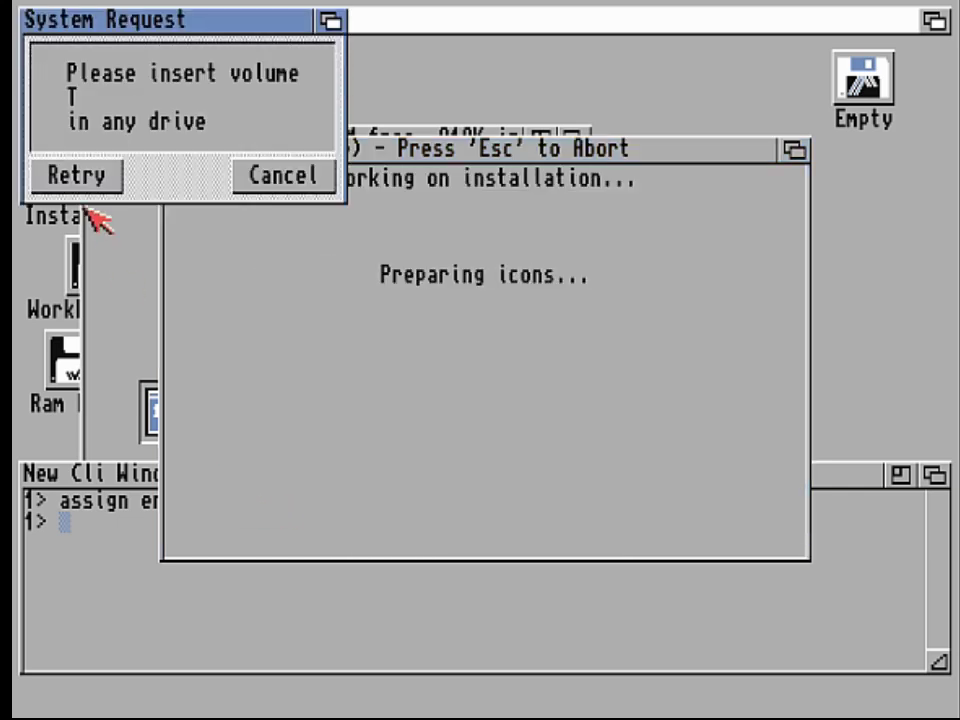
Assign T: to RAM: in the shell and retry the installer's volume T request.
left_click(92, 588)
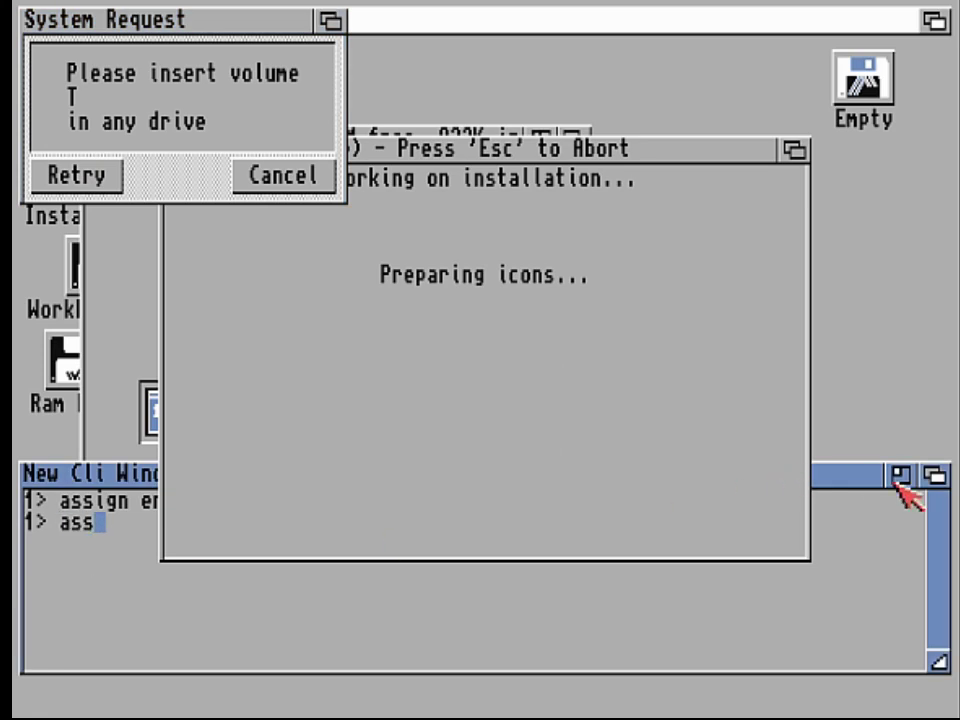
left_click(936, 476)
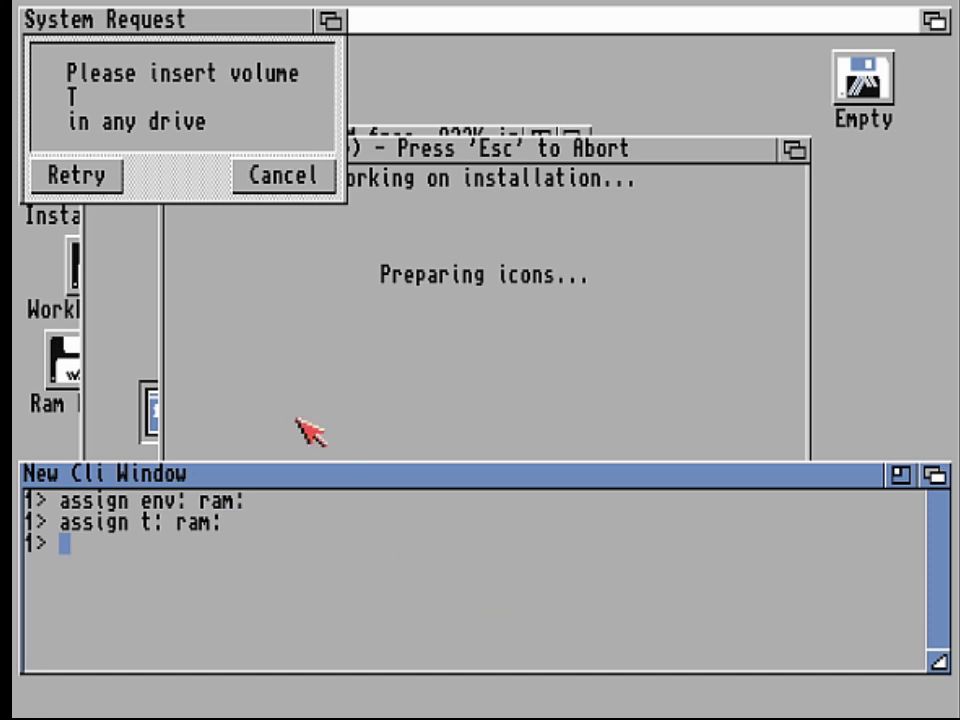
left_click(92, 174)
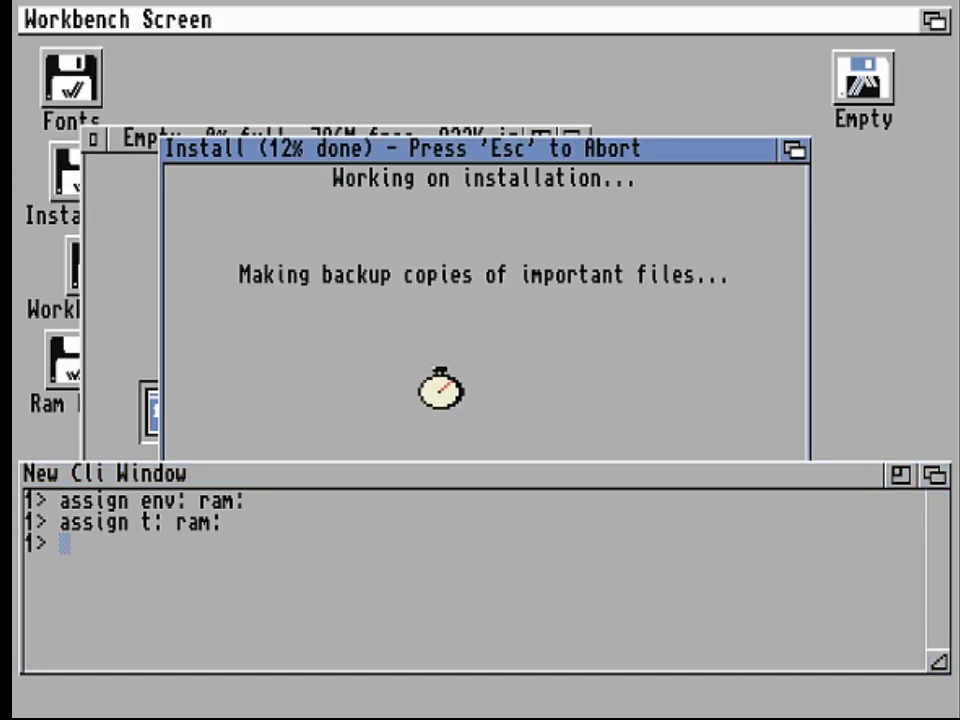
Send the shell window behind the installer, bring it back in front, then deactivate it.
left_click(934, 476)
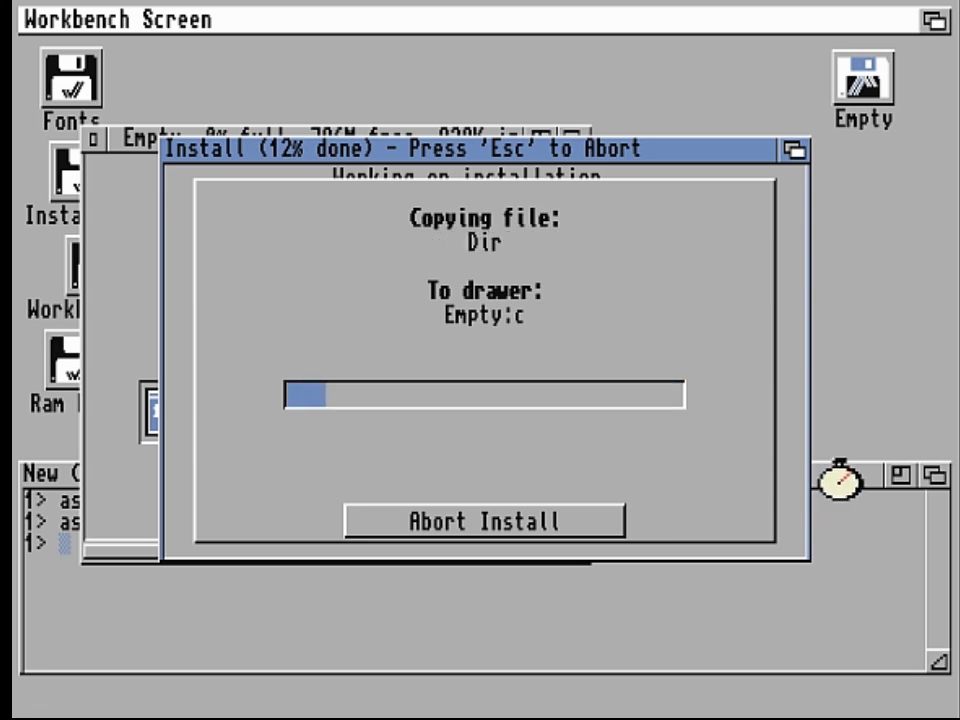
left_click(935, 476)
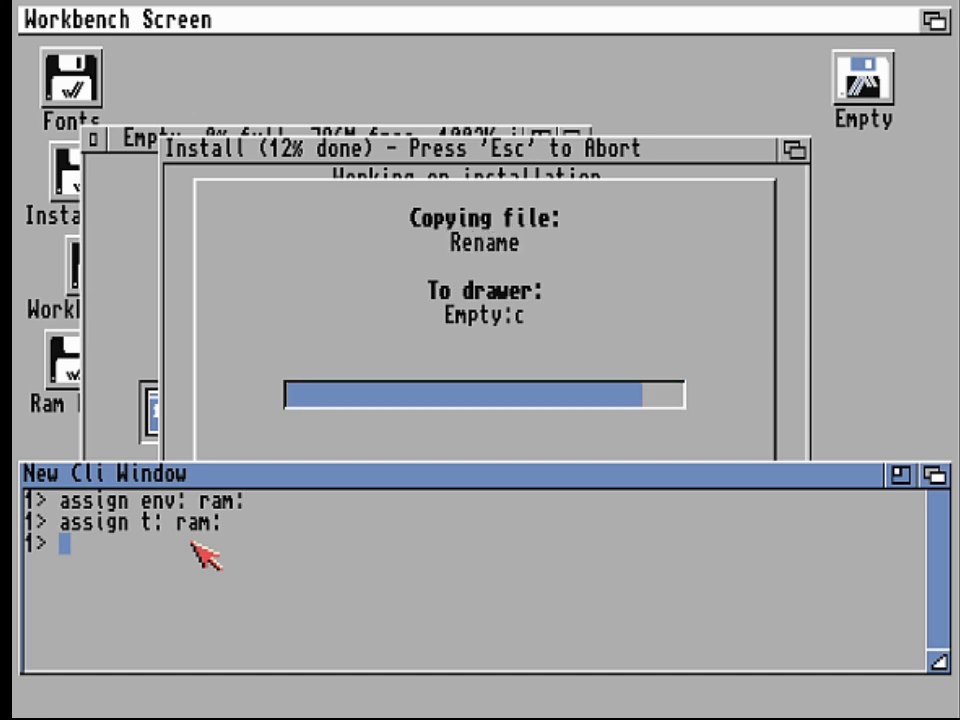
left_click(905, 313)
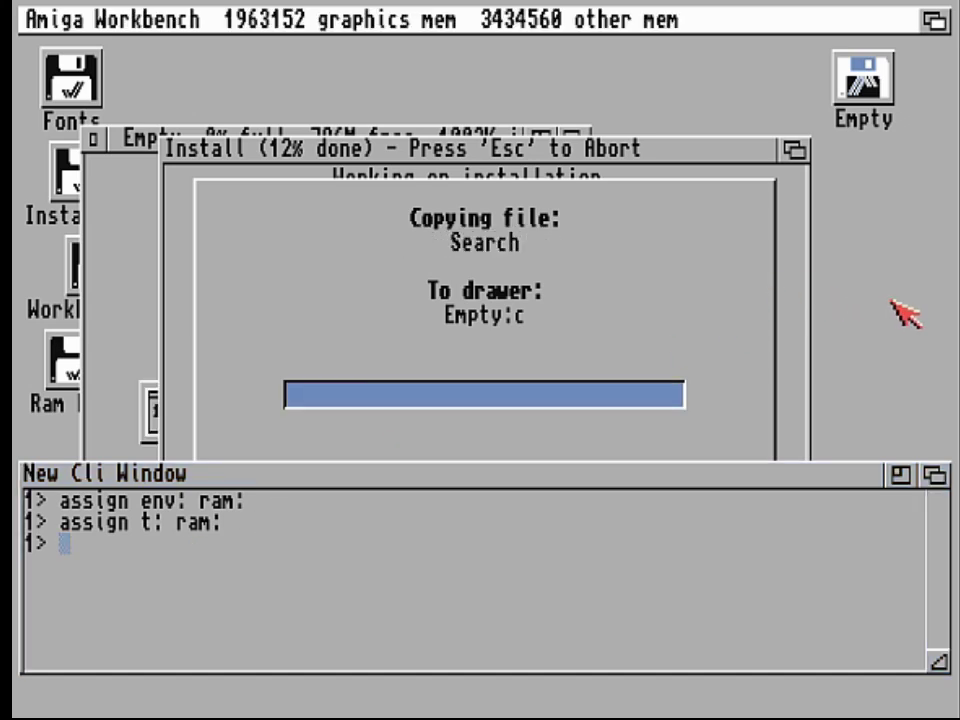
Move the Empty disk window to the top-left corner and bring it to the front.
left_click(135, 137)
left_click_drag(135, 140, 75, 17)
left_click(514, 21)
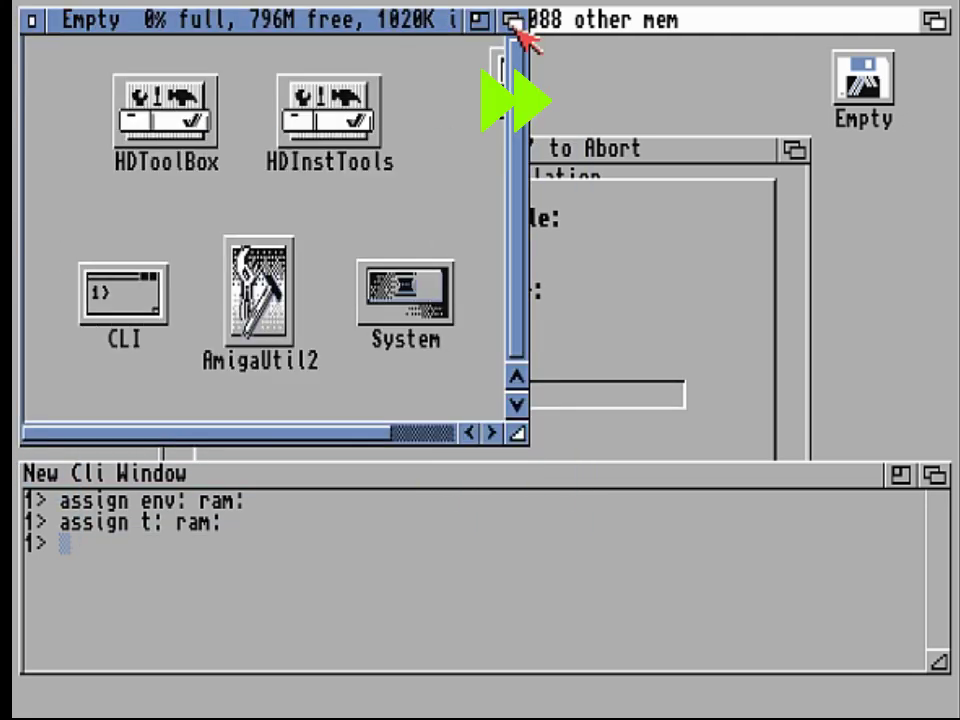